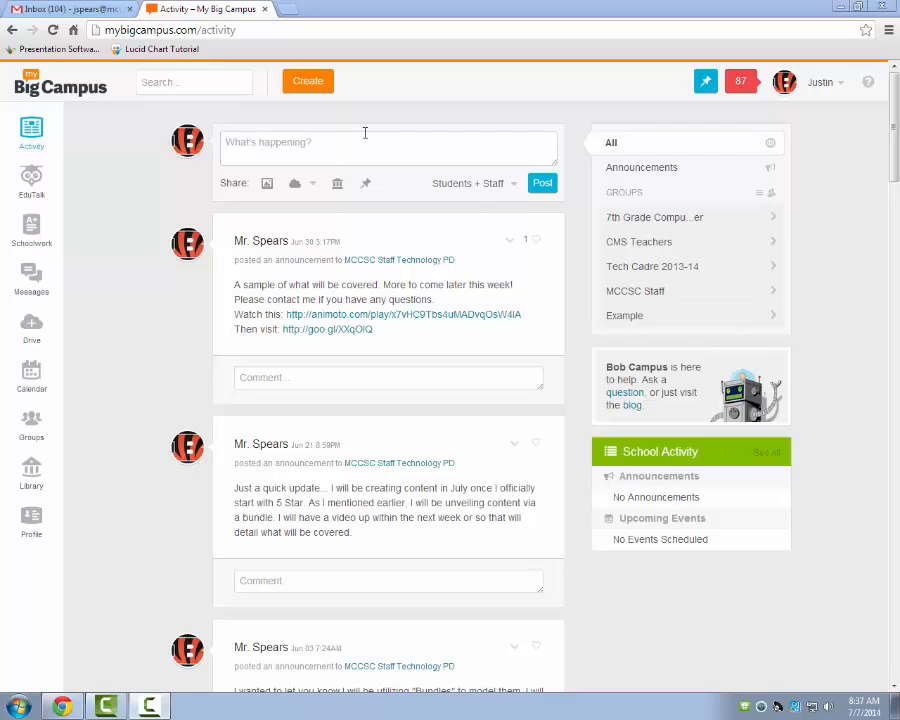
Step: Create a new bundle and title it "Computer Appreciation"
click(310, 85)
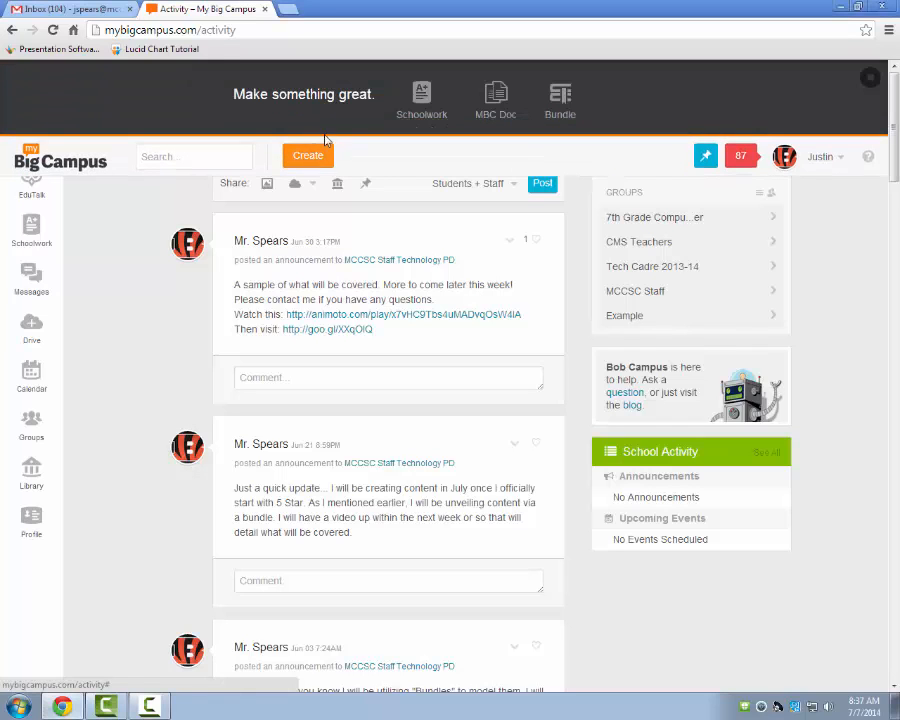
click(558, 112)
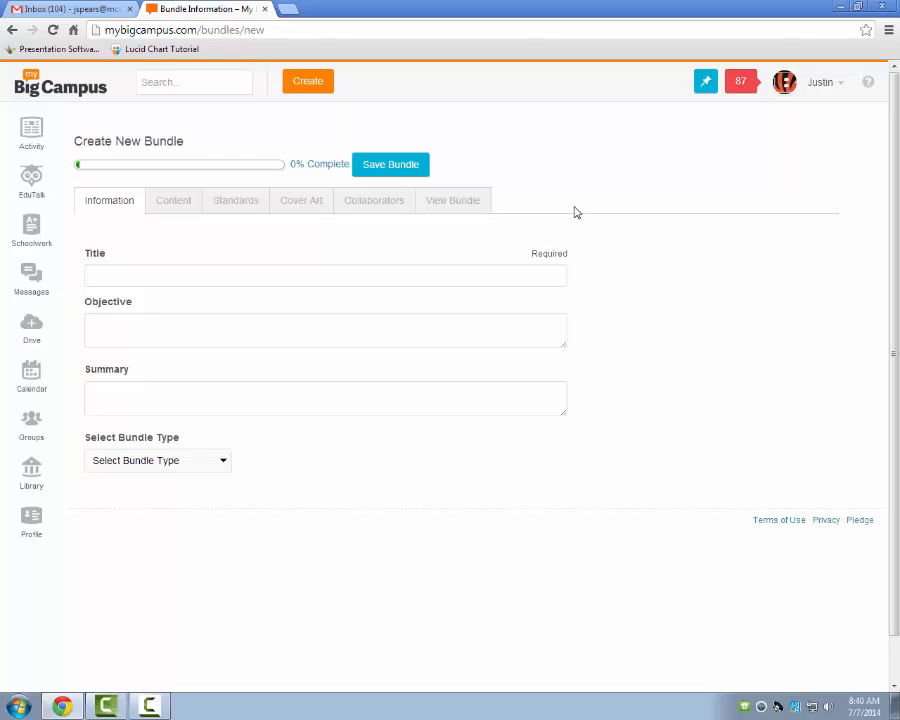
click(125, 273)
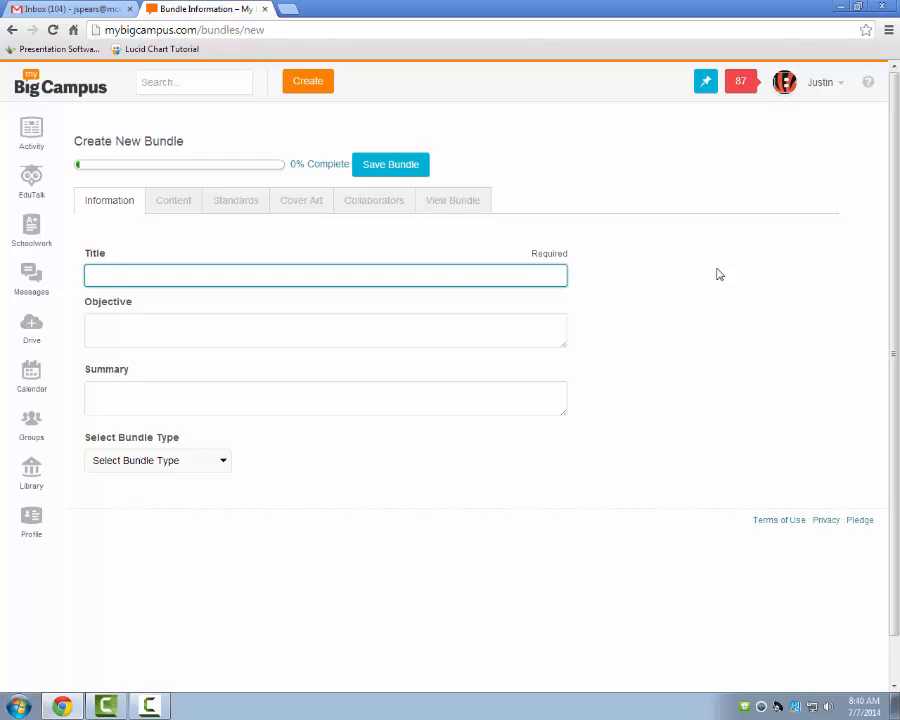
text(Computer Appreciation)
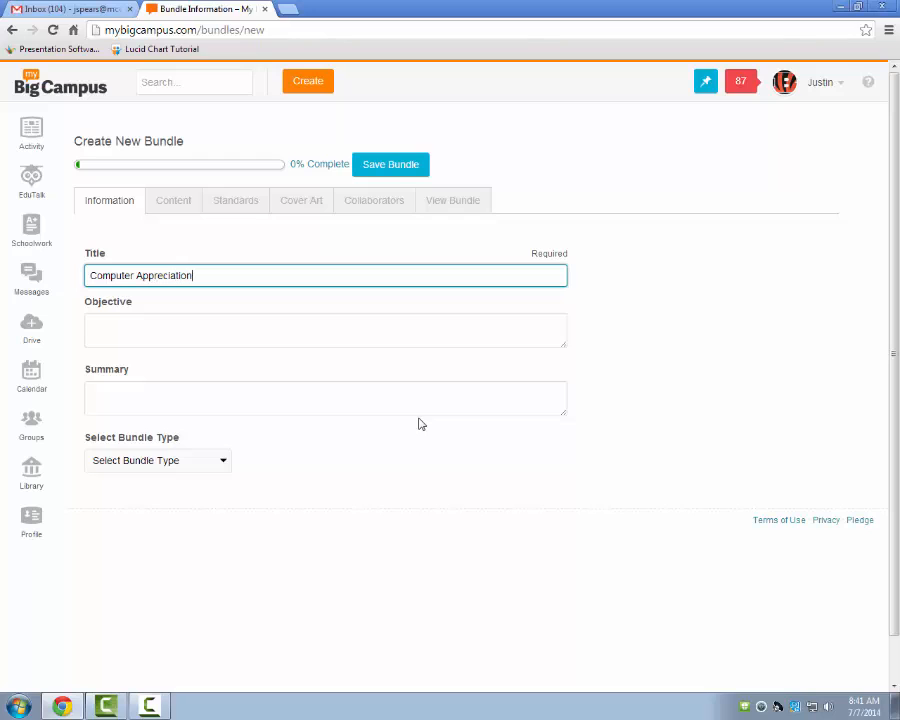
Step: Enter the bundle objective "To understand the changing world of computer technology and focus on the role of technology in society"
click(129, 318)
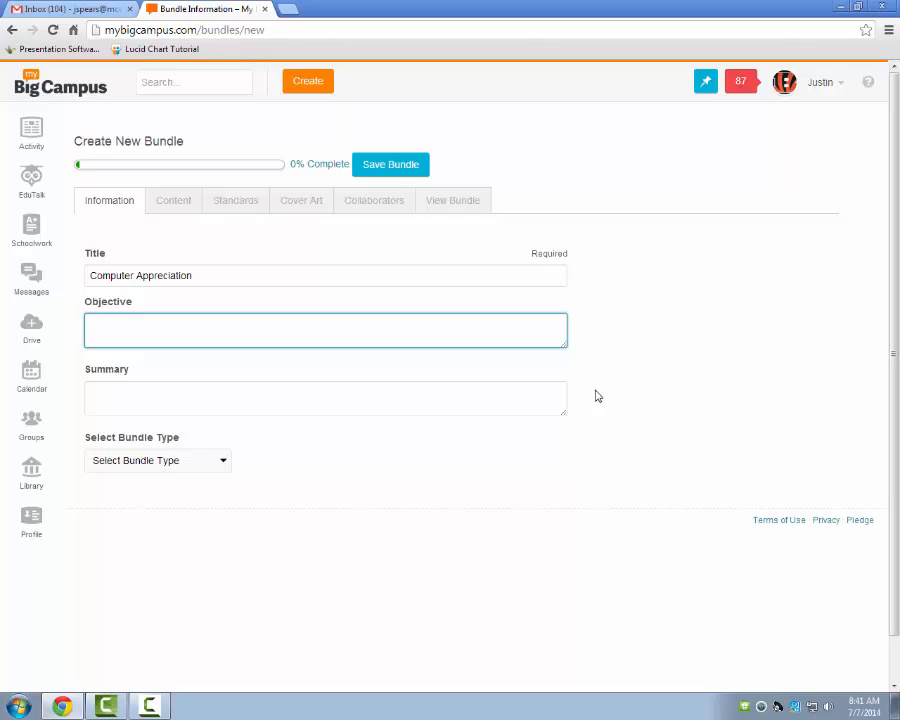
text(To understand the changi)
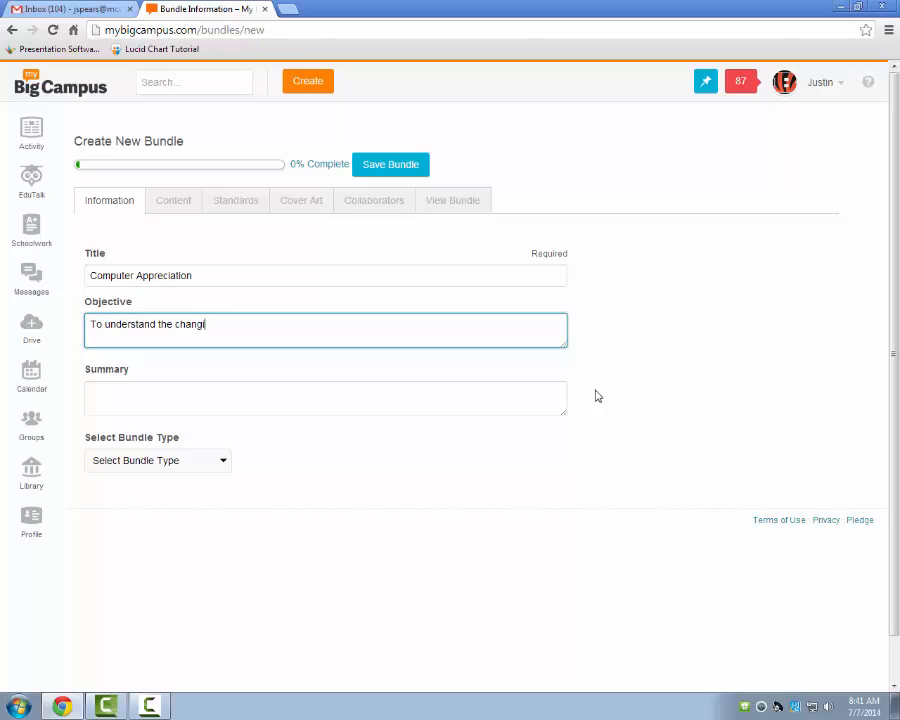
text(ng world of computer technolog)
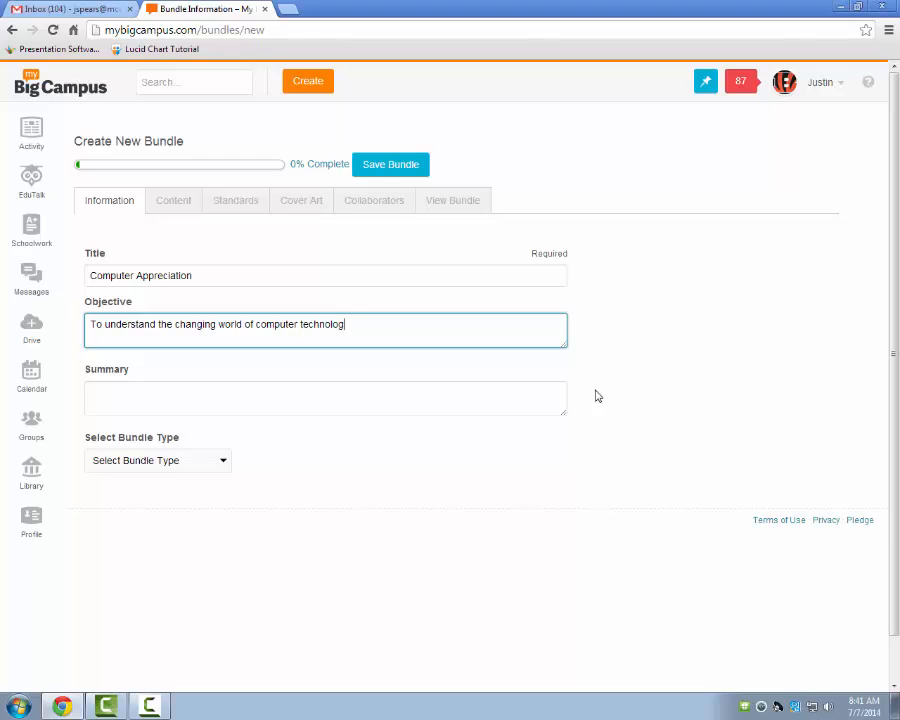
text(y and focus on the role of tec)
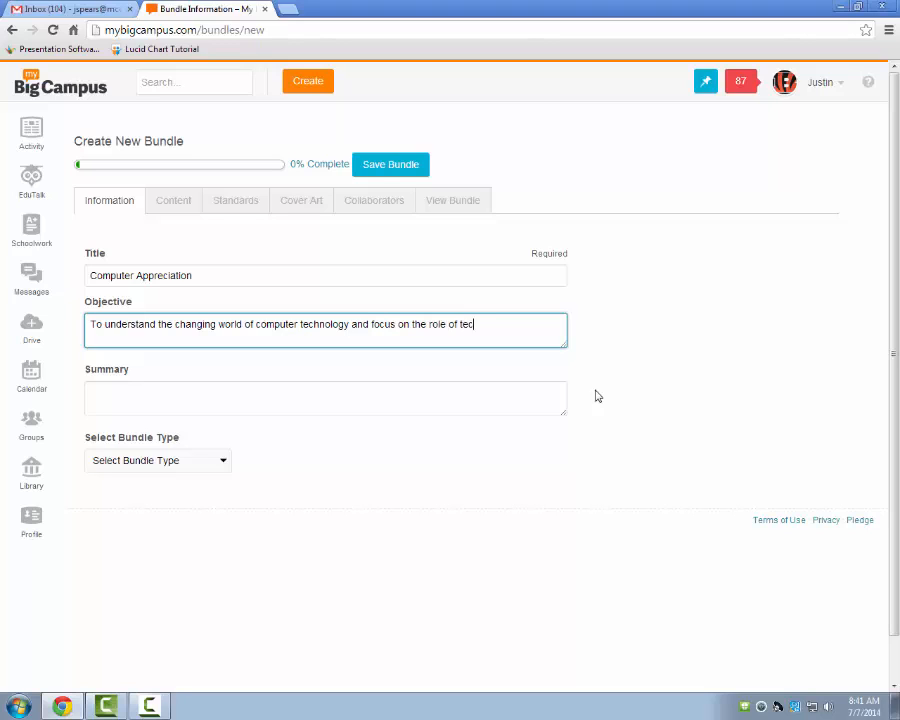
text(hnology in society)
Step: Set the bundle type to Lesson, leaving the summary empty, then save the bundle and open its content section
click(199, 396)
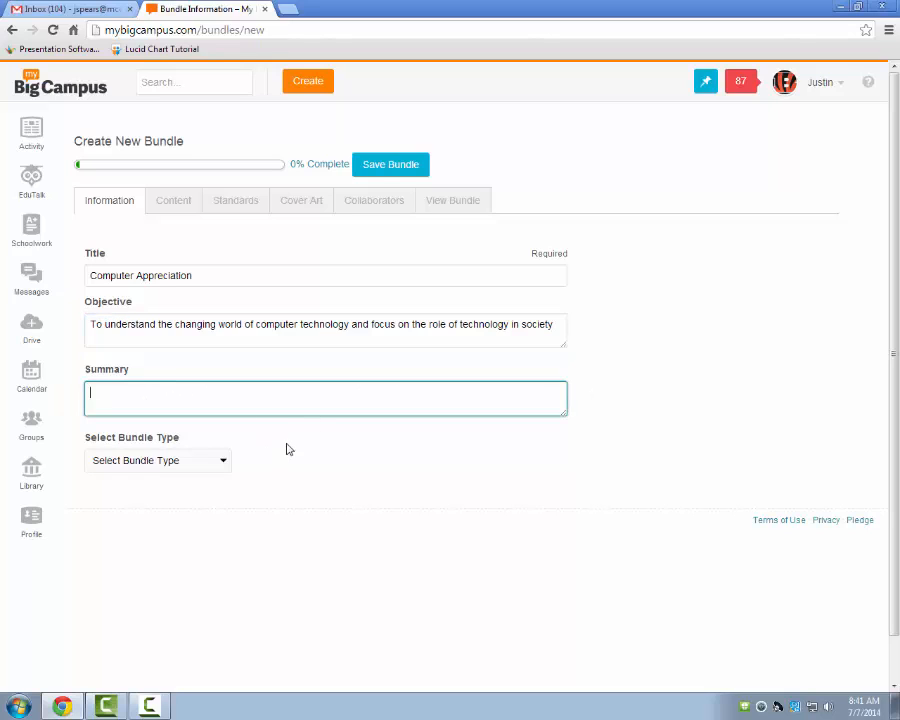
click(221, 464)
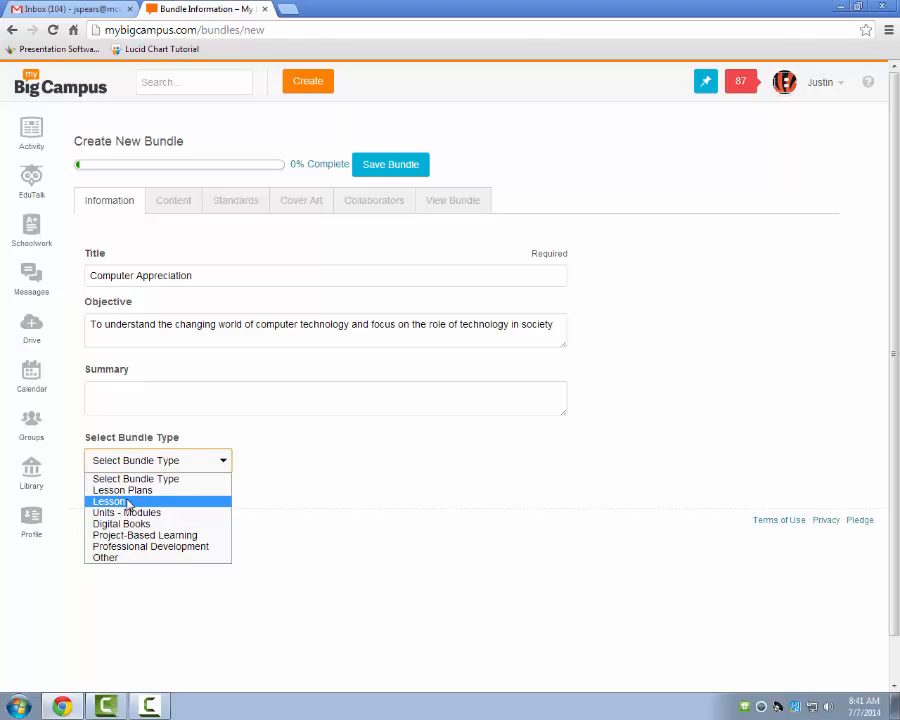
click(129, 503)
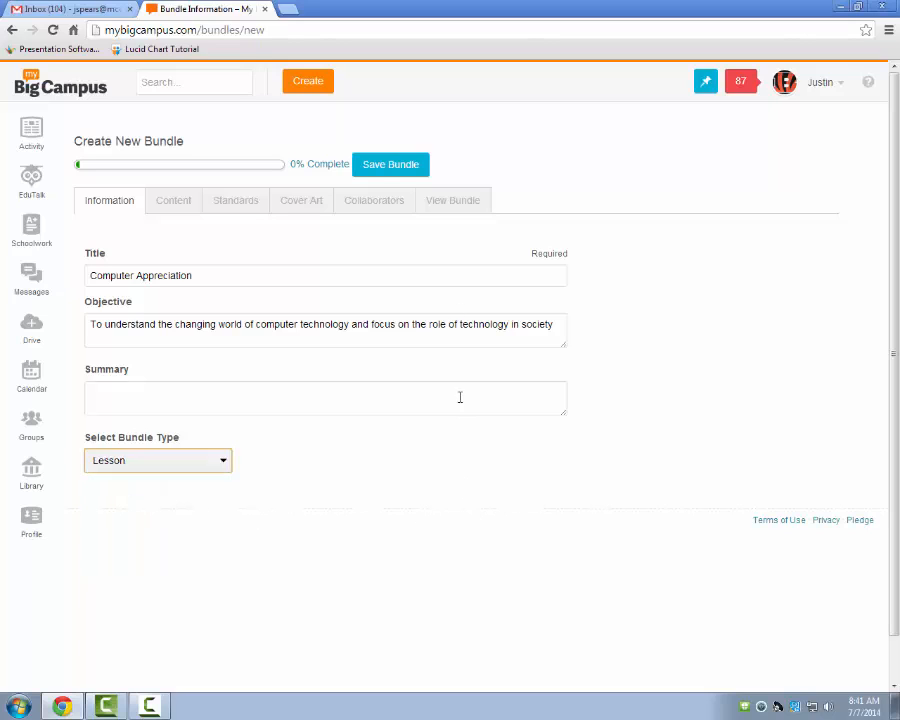
click(408, 165)
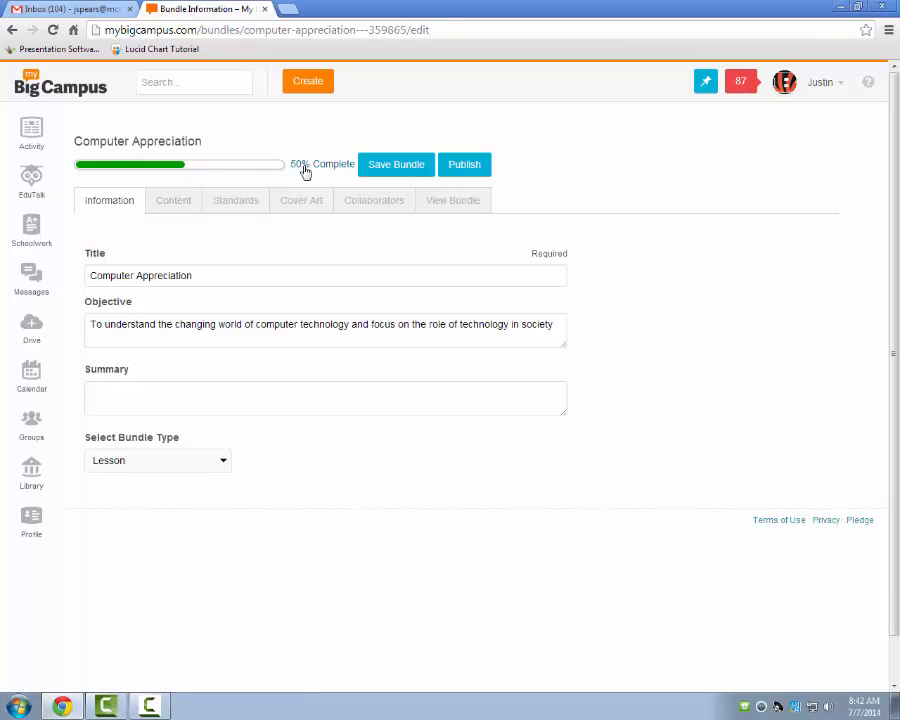
click(178, 204)
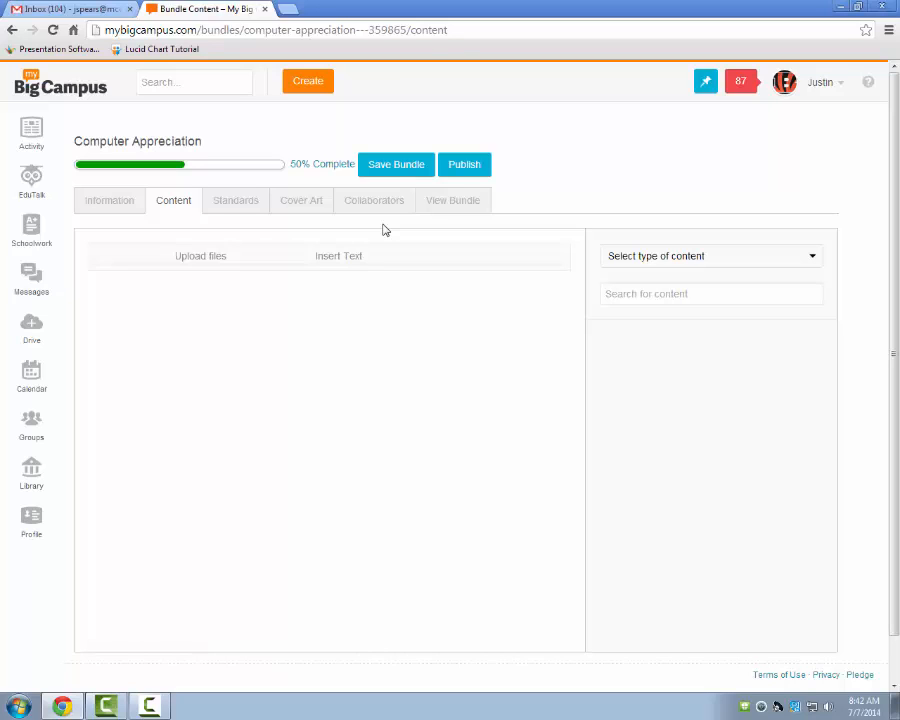
click(200, 258)
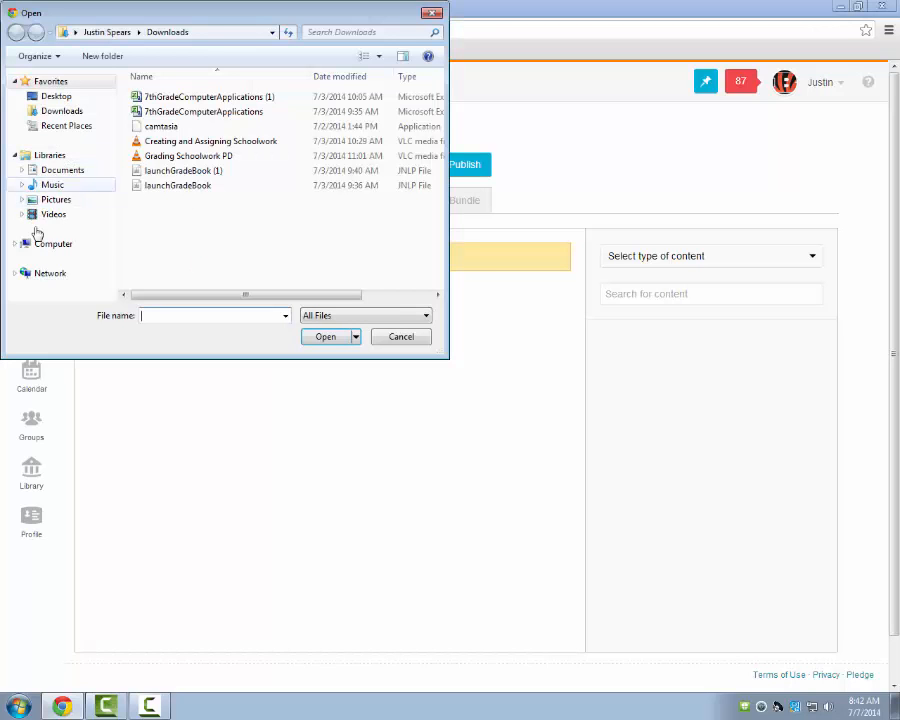
click(62, 170)
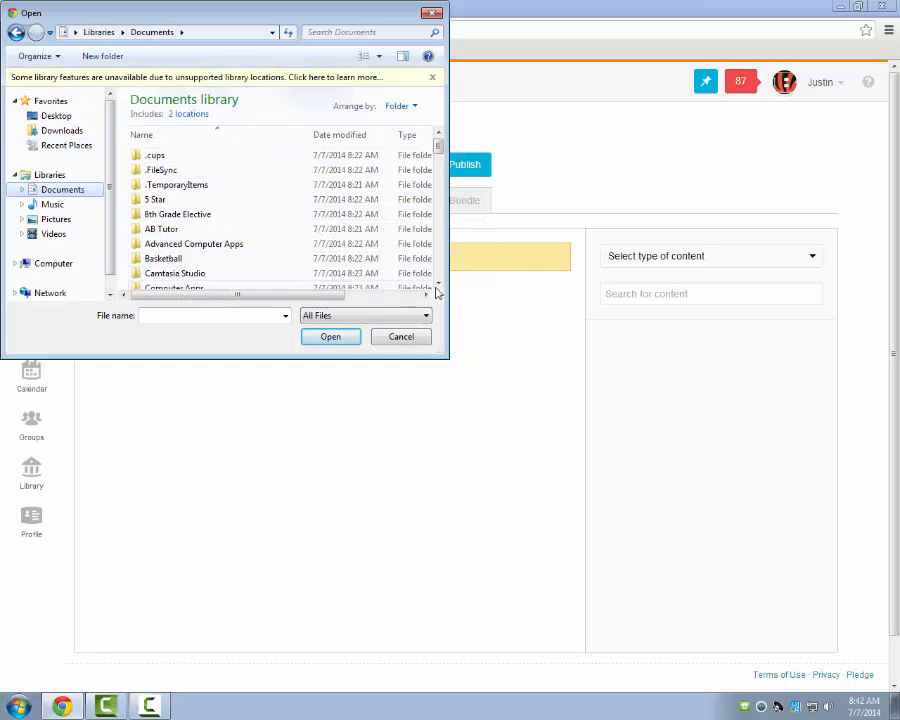
scroll(437, 287, down, 1)
double_click(205, 252)
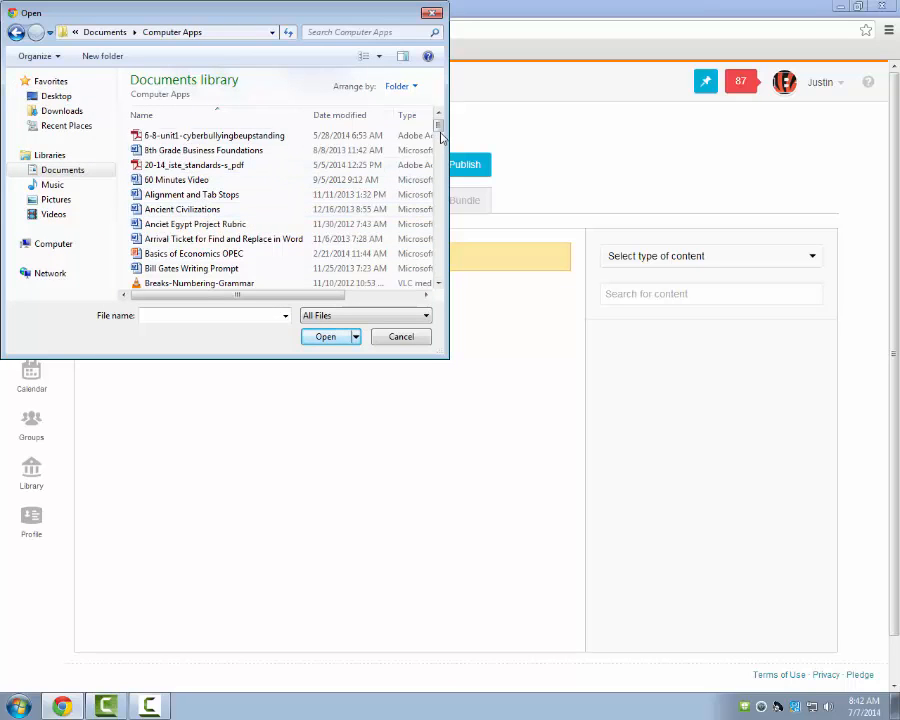
drag(438, 120, 440, 153)
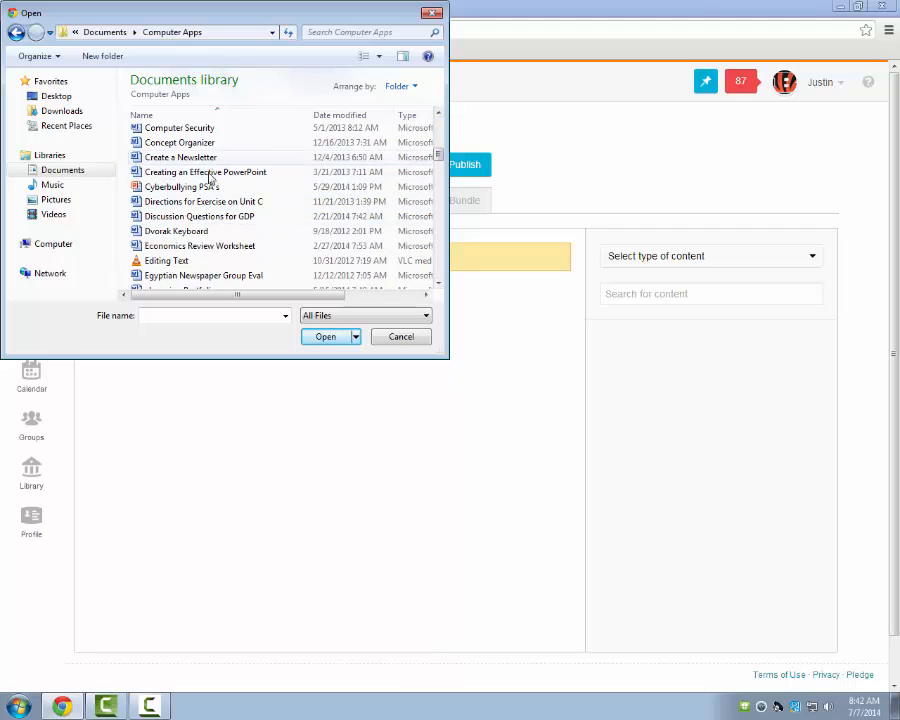
click(431, 13)
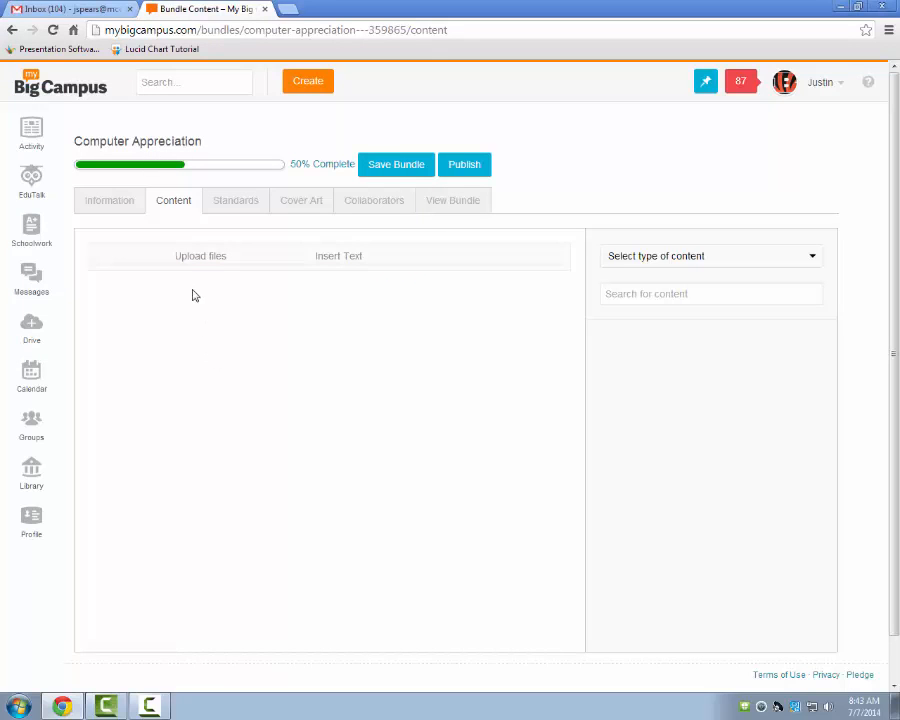
Step: Insert an empty text block into the bundle content and finish editing it without adding a link
click(340, 257)
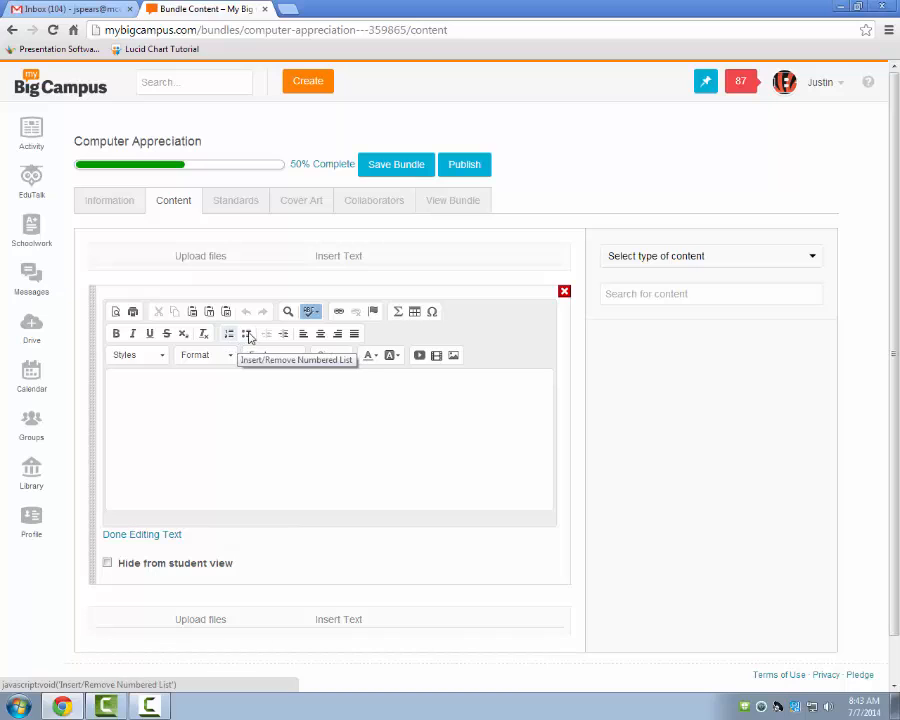
click(339, 312)
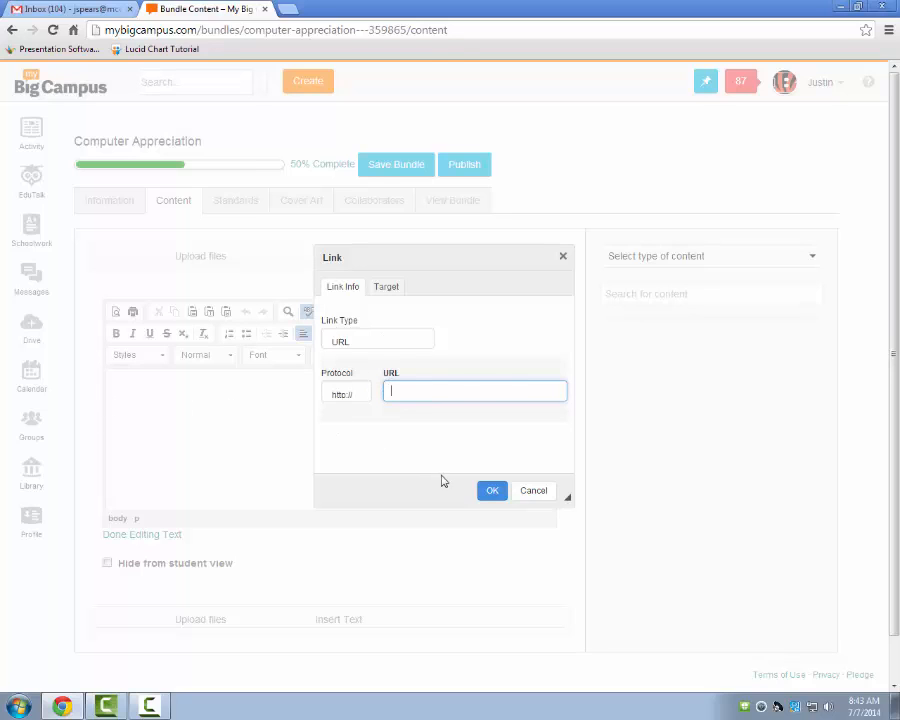
click(534, 491)
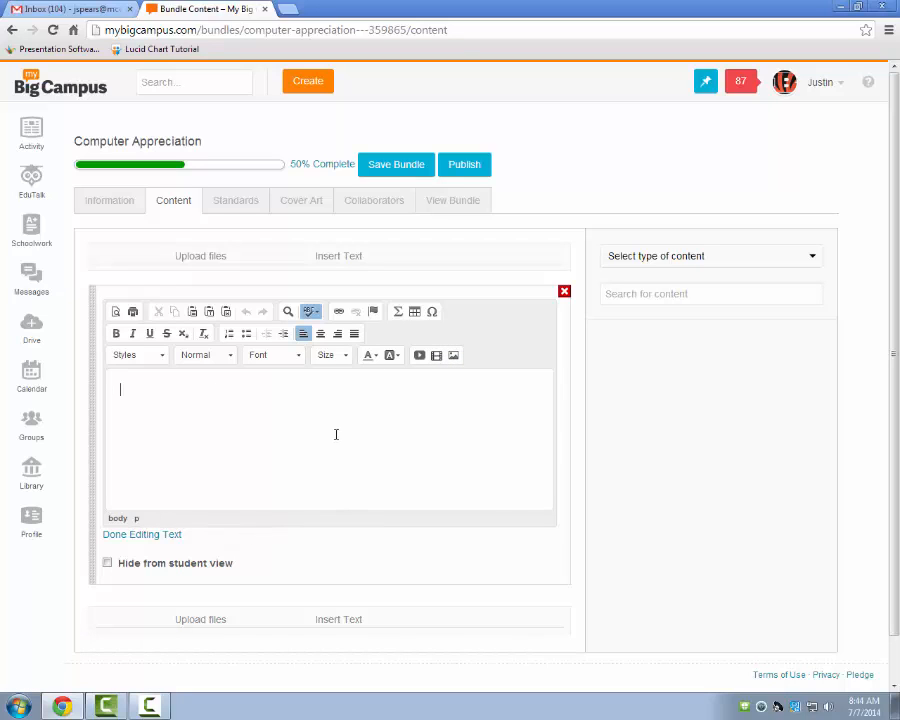
click(141, 536)
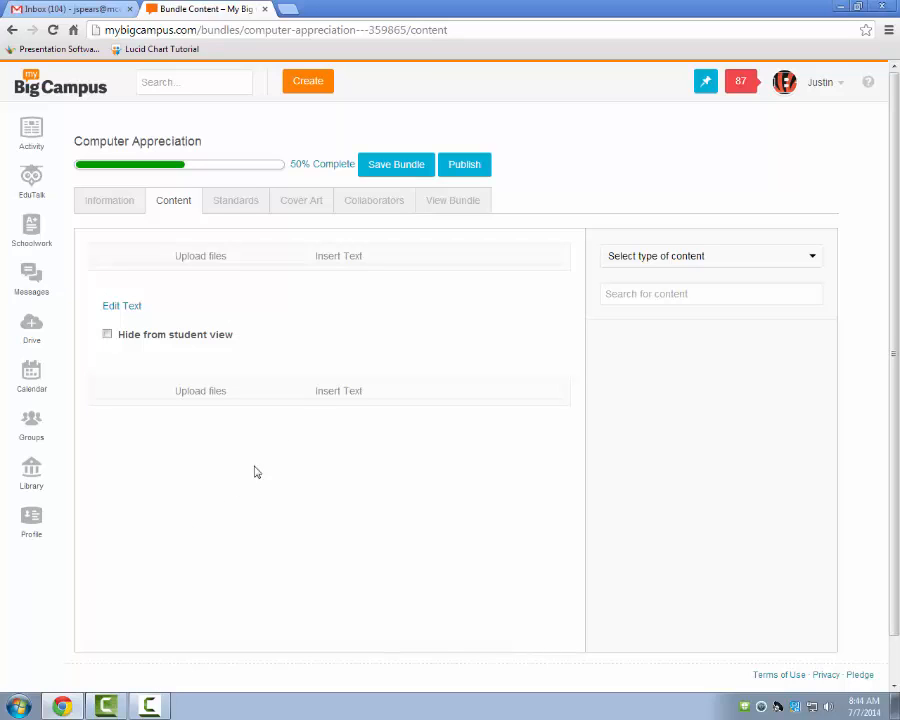
Step: Reopen and close the text block's editor, and switch hiding it from student view on and off again
mouse_move(187, 297)
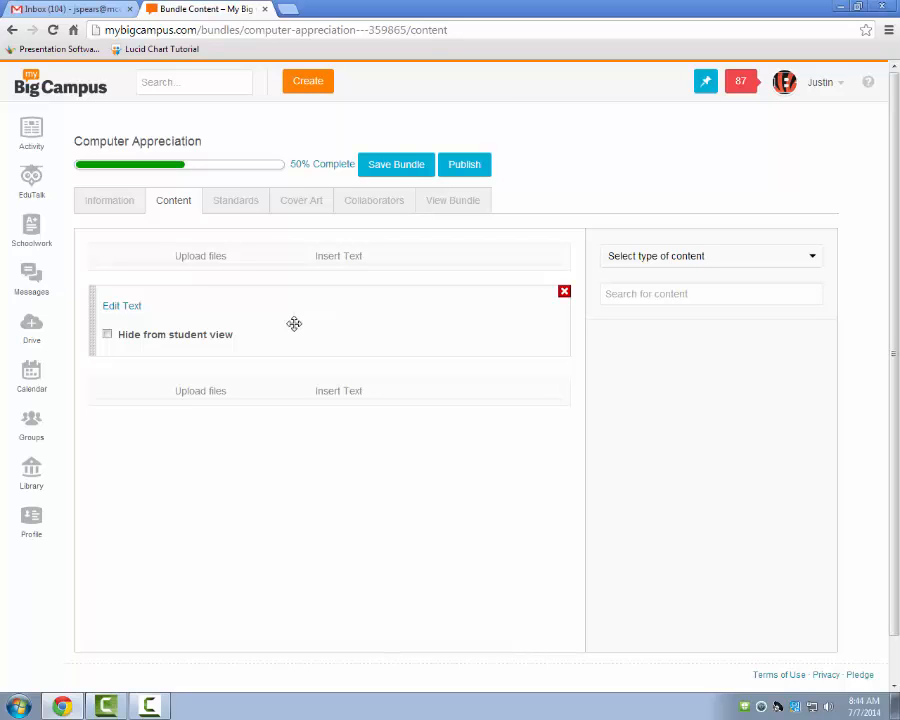
drag(294, 323, 289, 354)
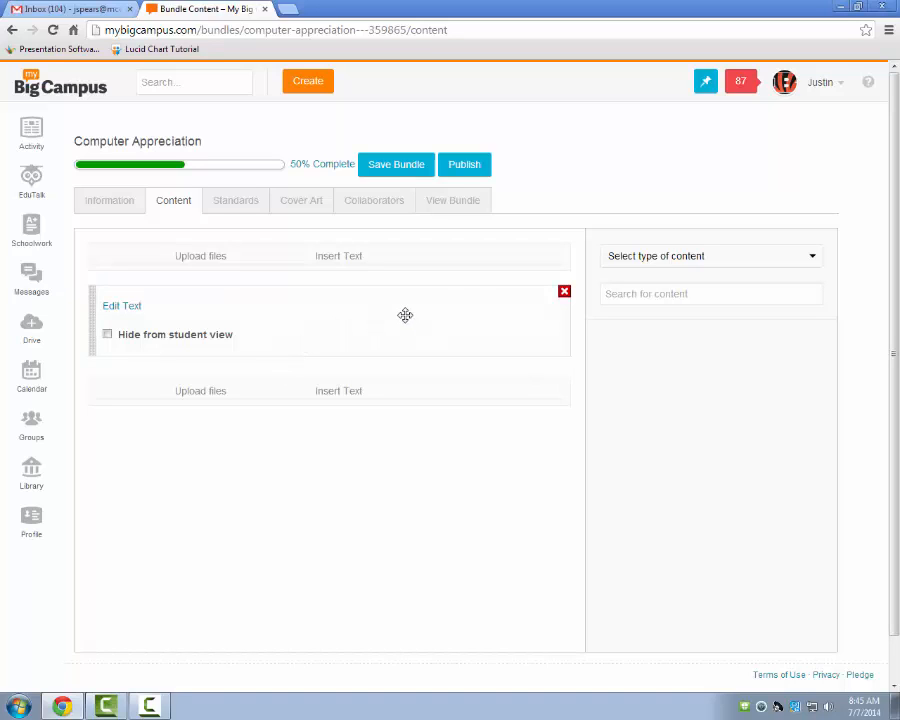
click(109, 306)
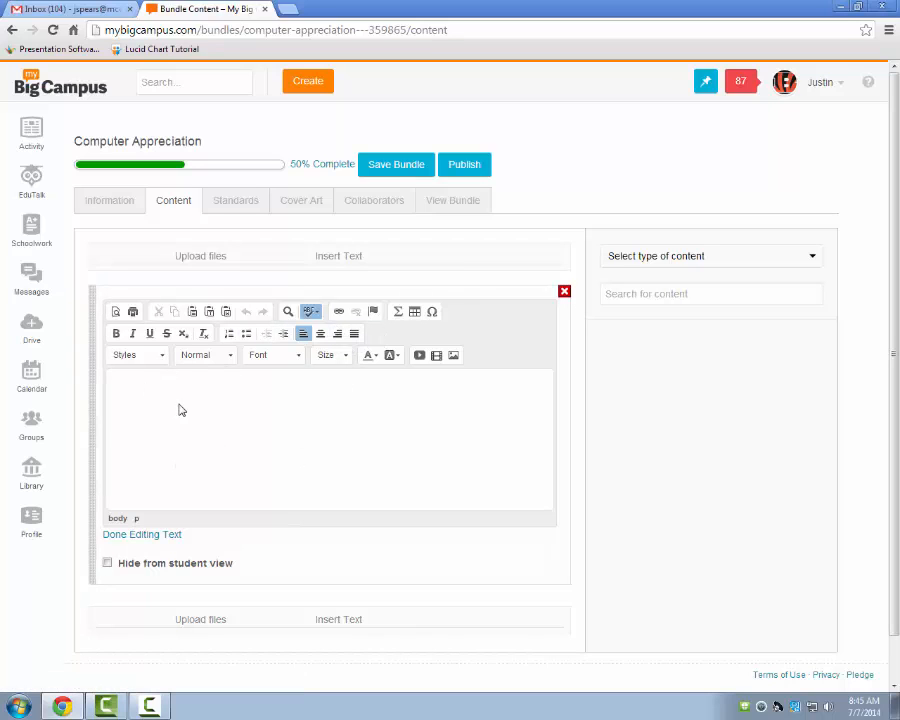
click(156, 545)
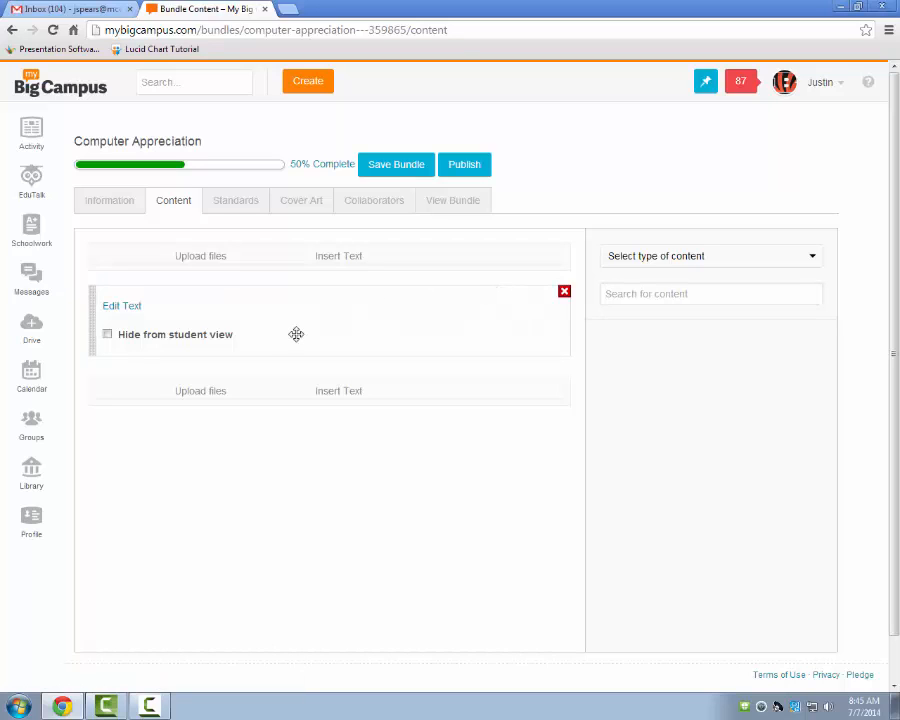
click(107, 335)
click(107, 335)
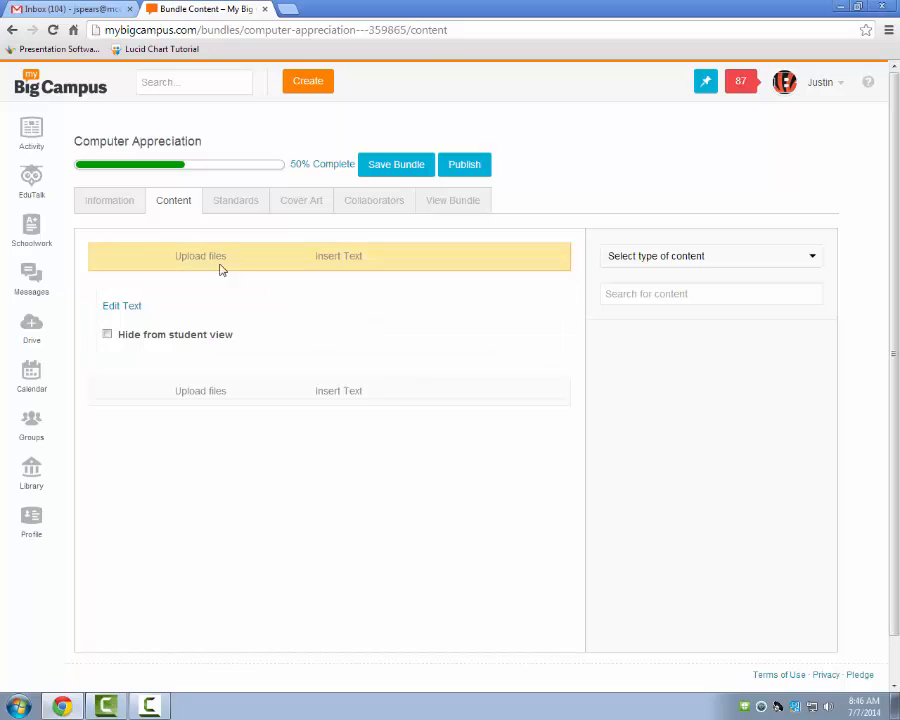
Step: Save the bundle content and choose Indiana as the region for the bundle's standards
click(410, 168)
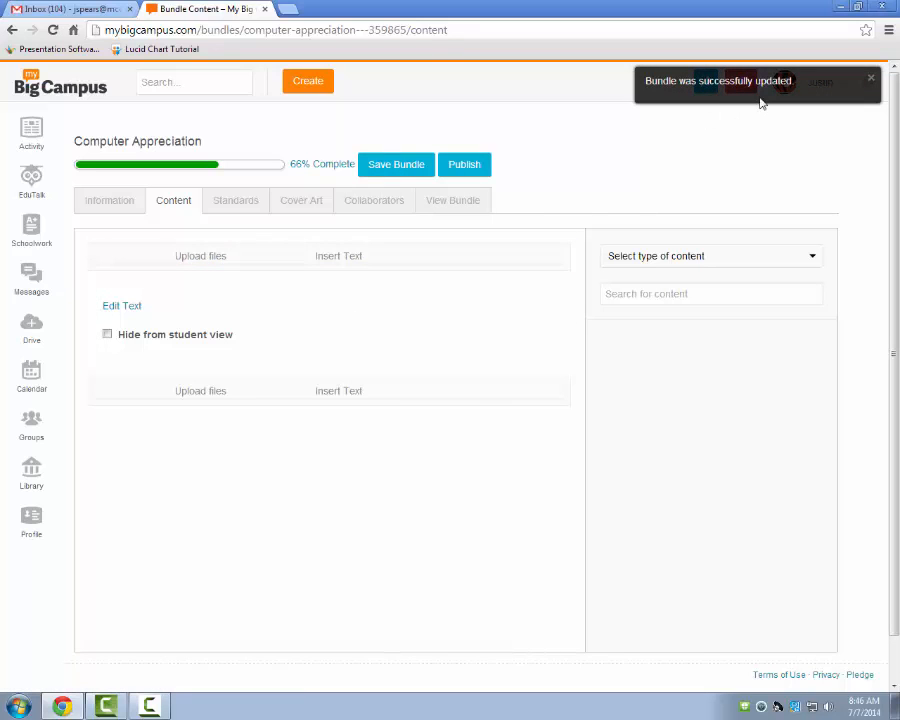
click(237, 202)
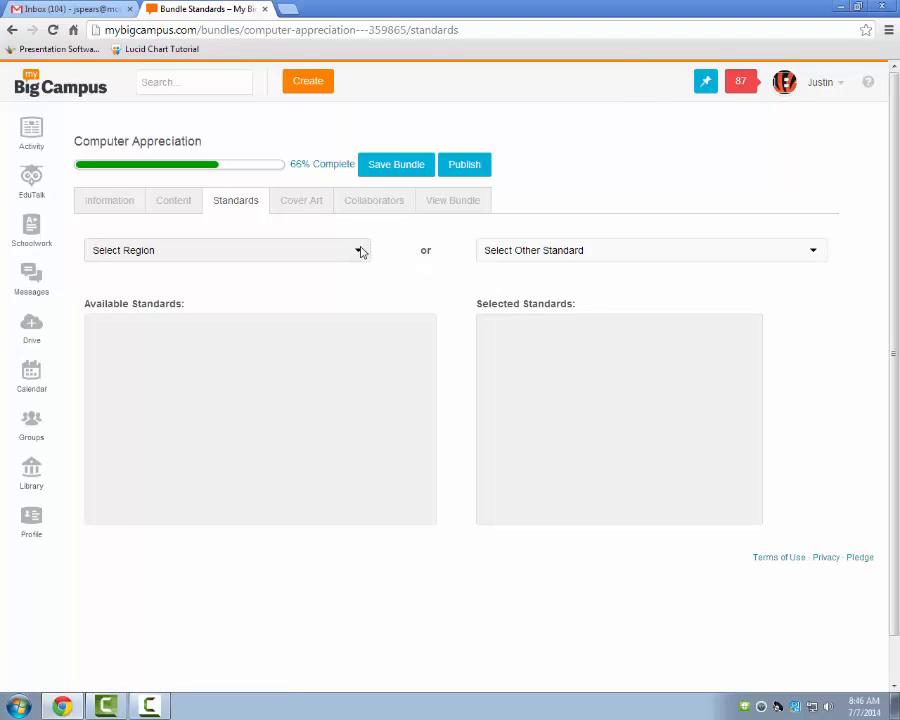
click(360, 251)
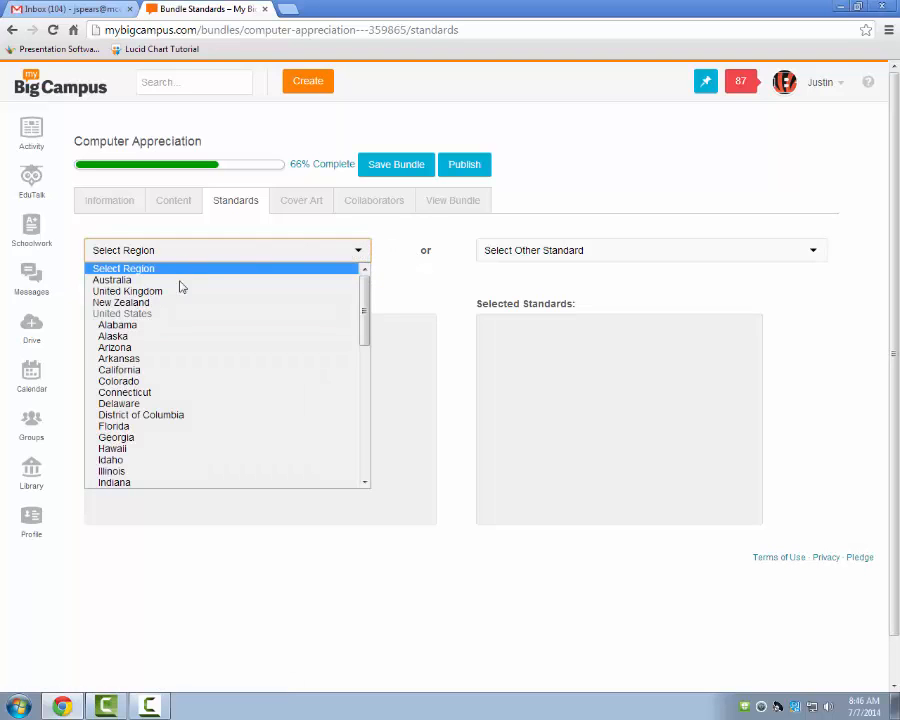
click(155, 416)
click(362, 250)
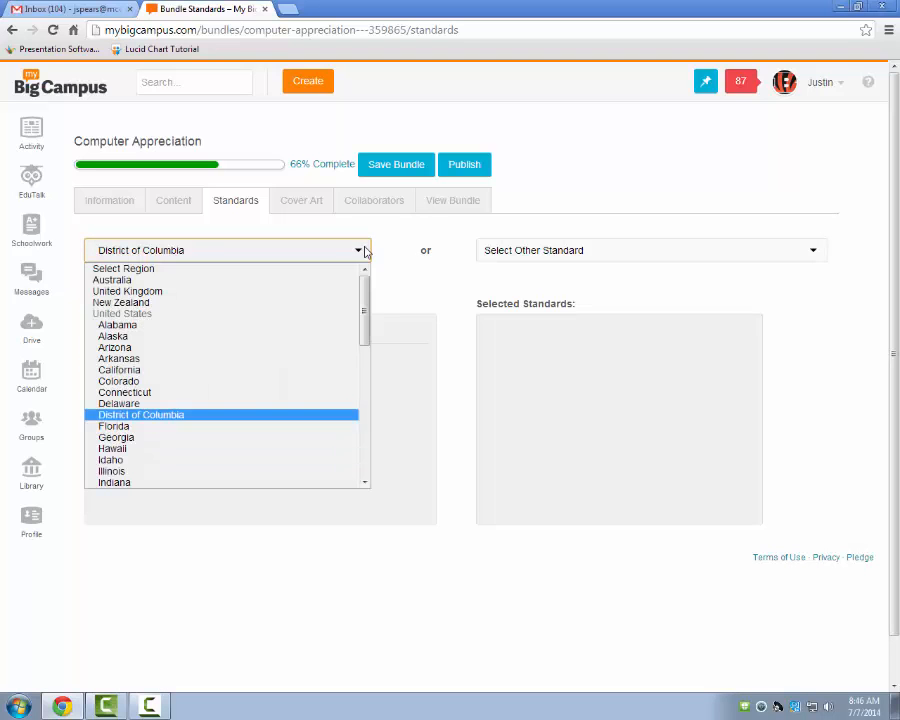
click(136, 483)
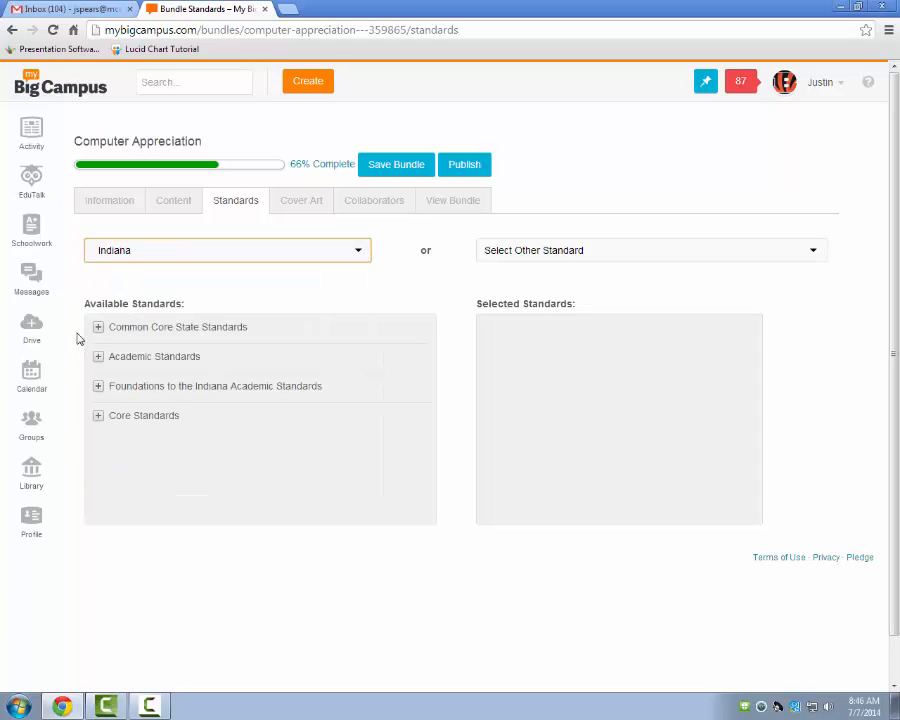
Step: Expand the Science group under Foundations to the Indiana Academic Standards in the available standards
click(98, 386)
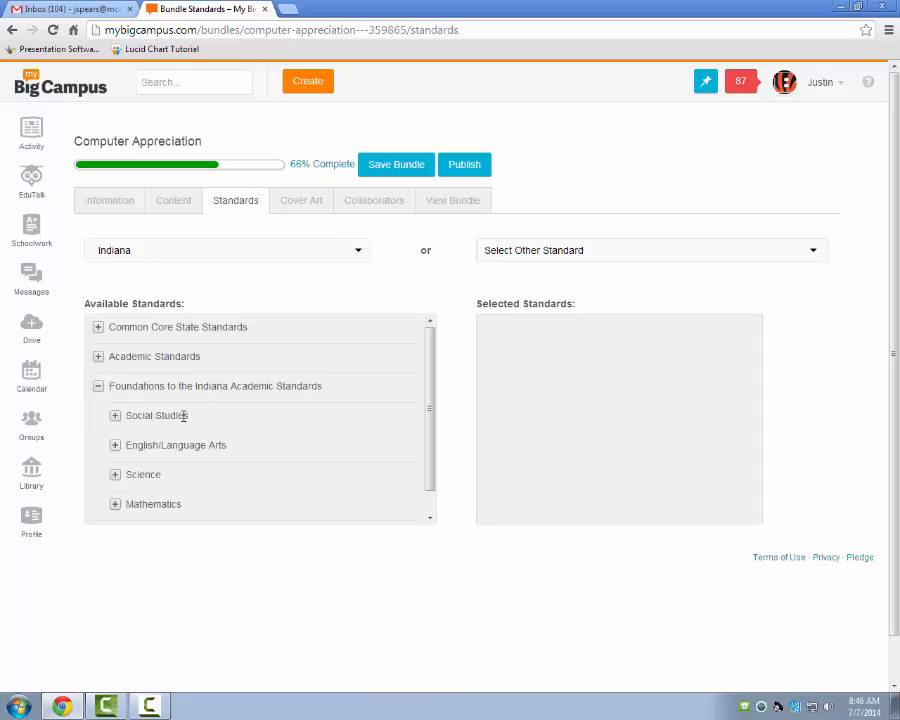
scroll(252, 419, down, 1)
right_click(256, 420)
click(115, 449)
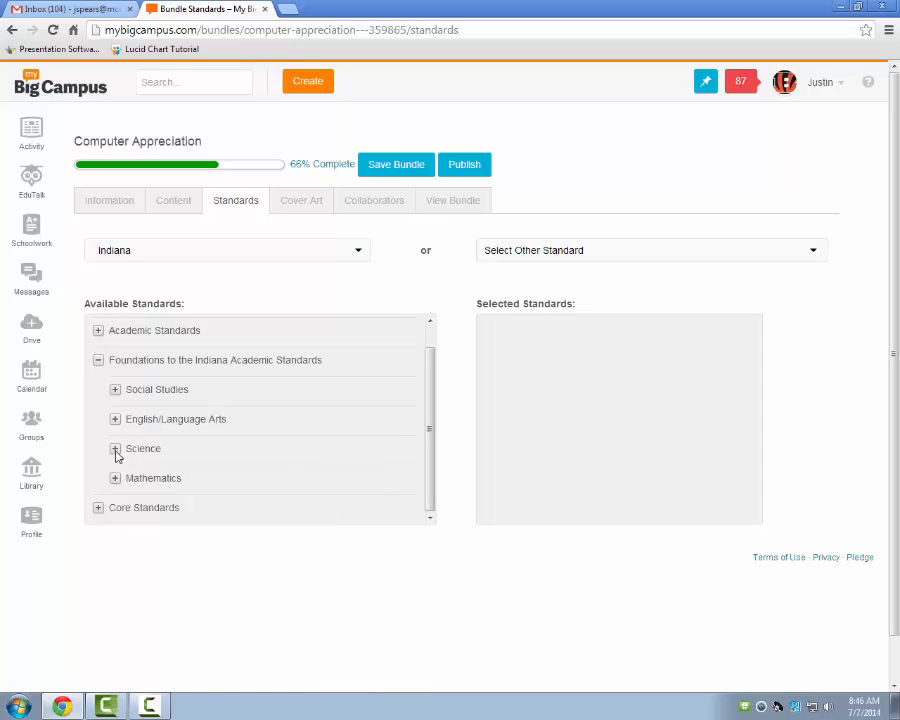
click(115, 449)
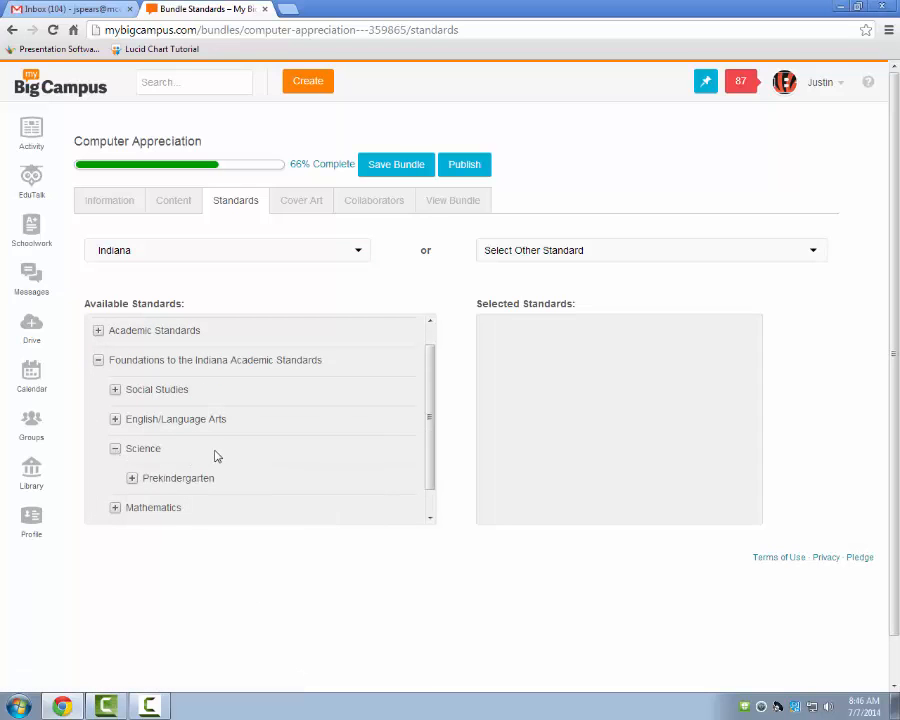
Step: Expand the Prekindergarten English/Language Arts standards under Foundations, through Reading down to Demonstrates Awareness of Sounds
scroll(138, 420, down, 1)
click(115, 390)
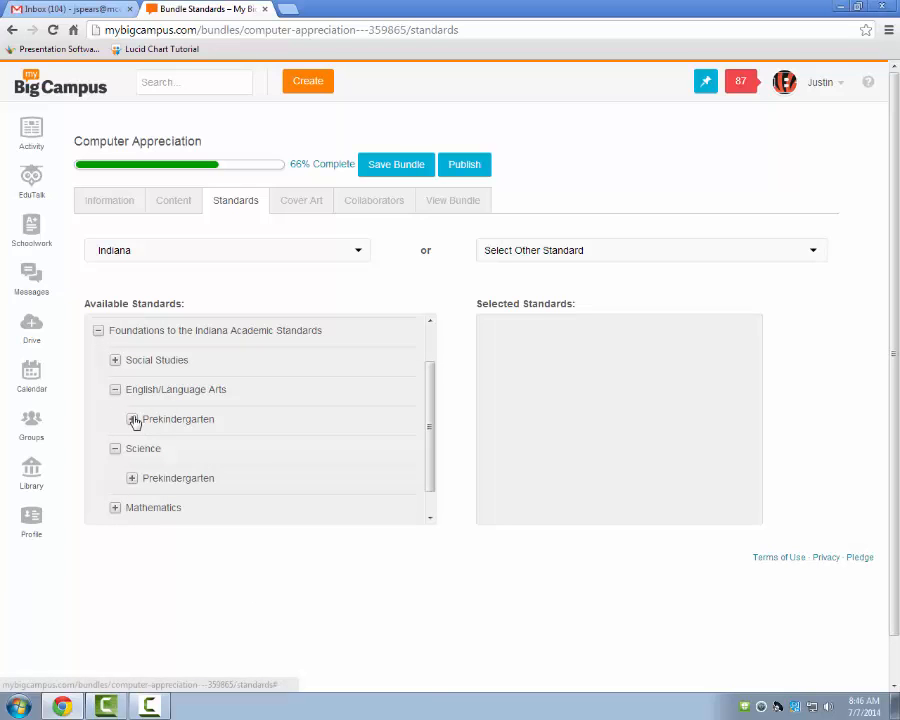
click(132, 419)
scroll(254, 426, down, 3)
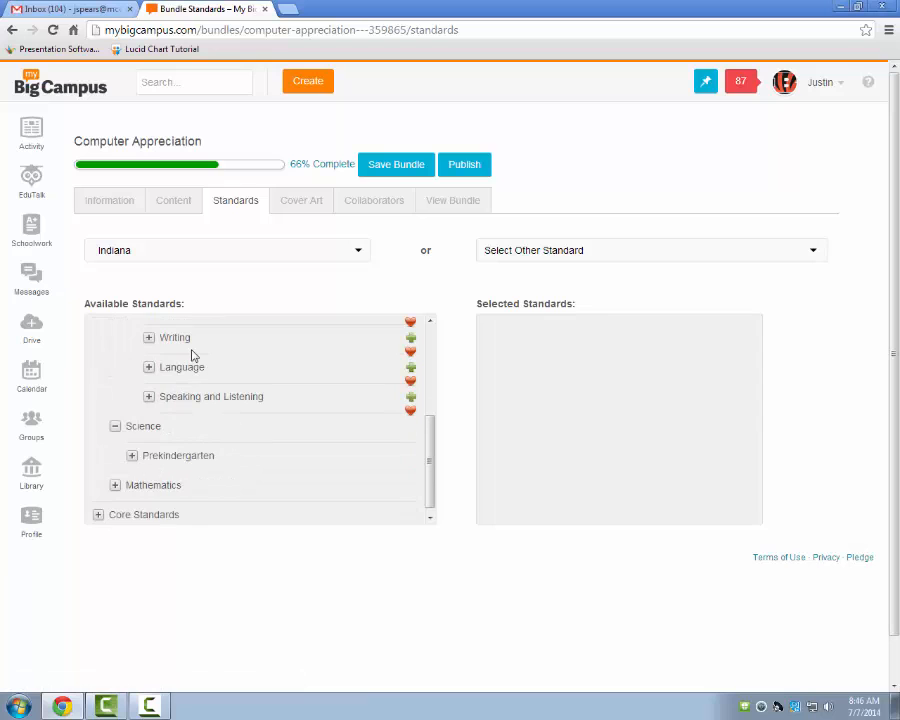
scroll(180, 365, up, 2)
click(148, 379)
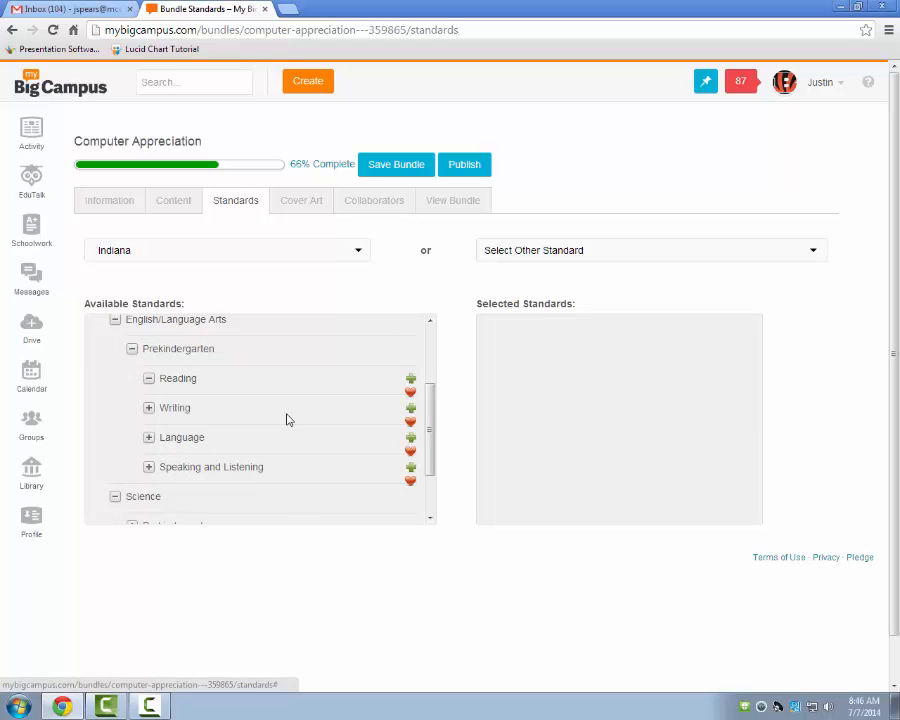
scroll(288, 419, down, 1)
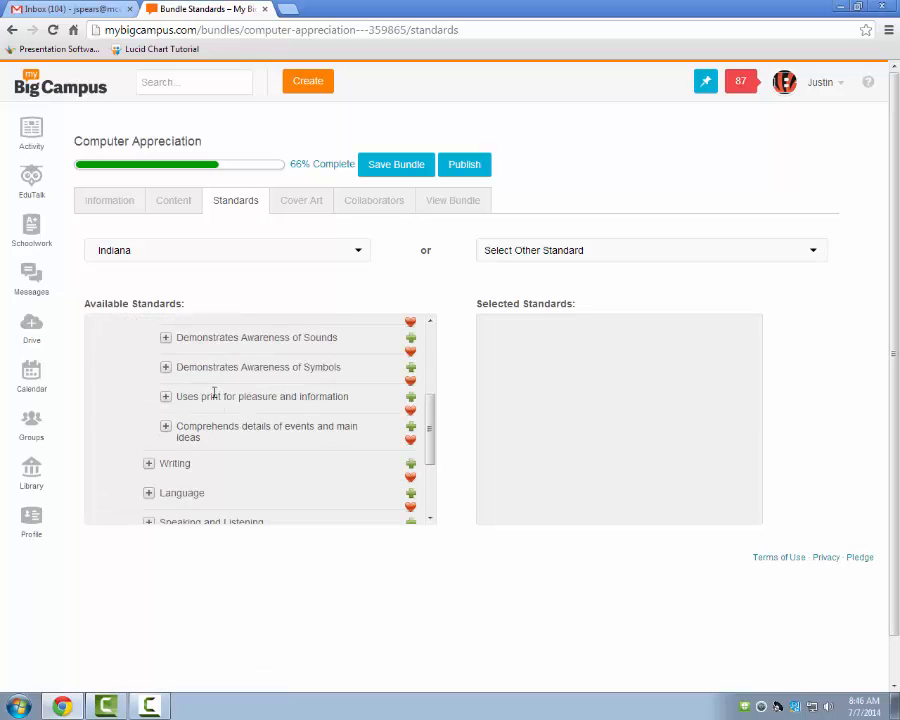
click(166, 339)
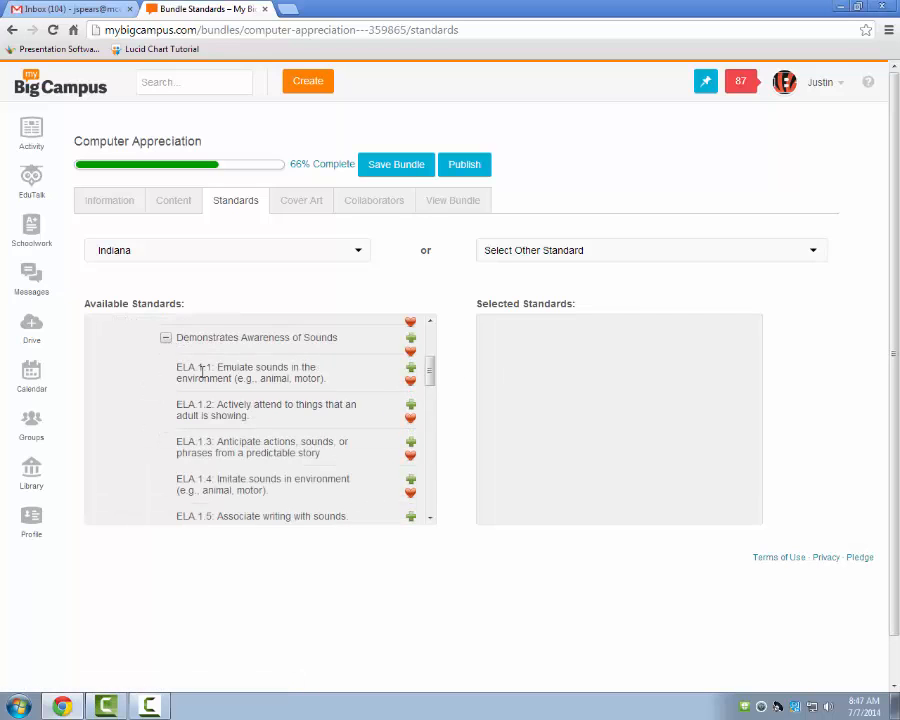
Step: Add standard ELA.1.1, Emulate sounds in the environment, to the selected standards and delete it again
click(411, 373)
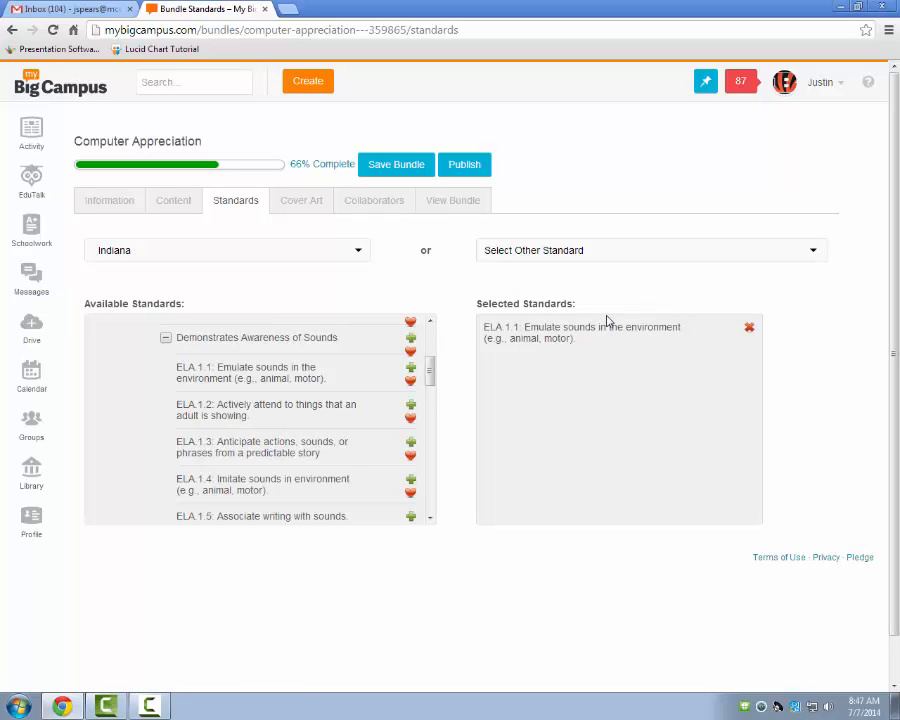
click(748, 328)
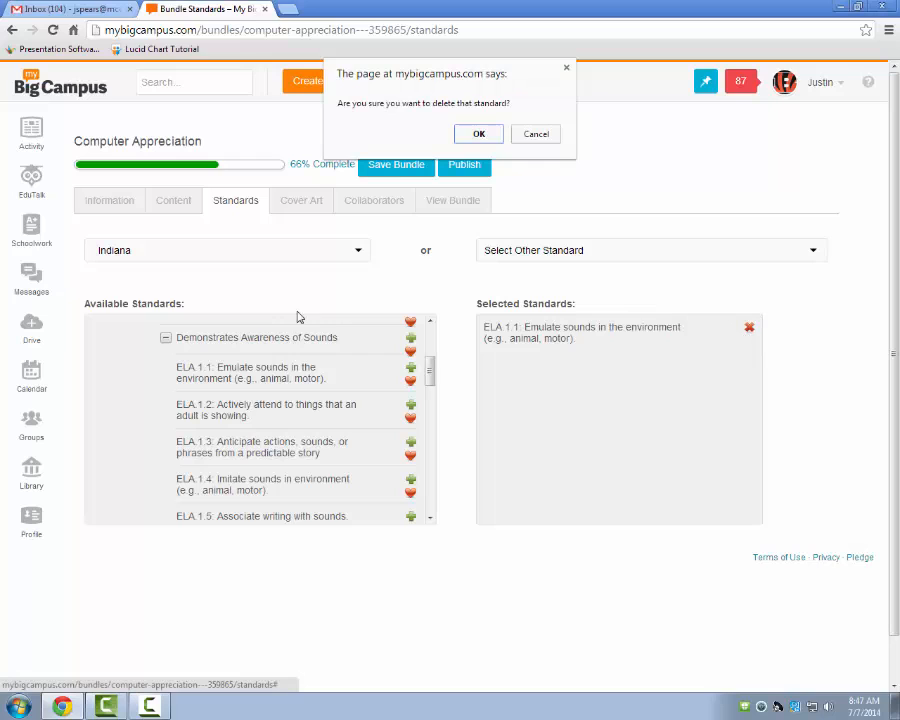
click(479, 136)
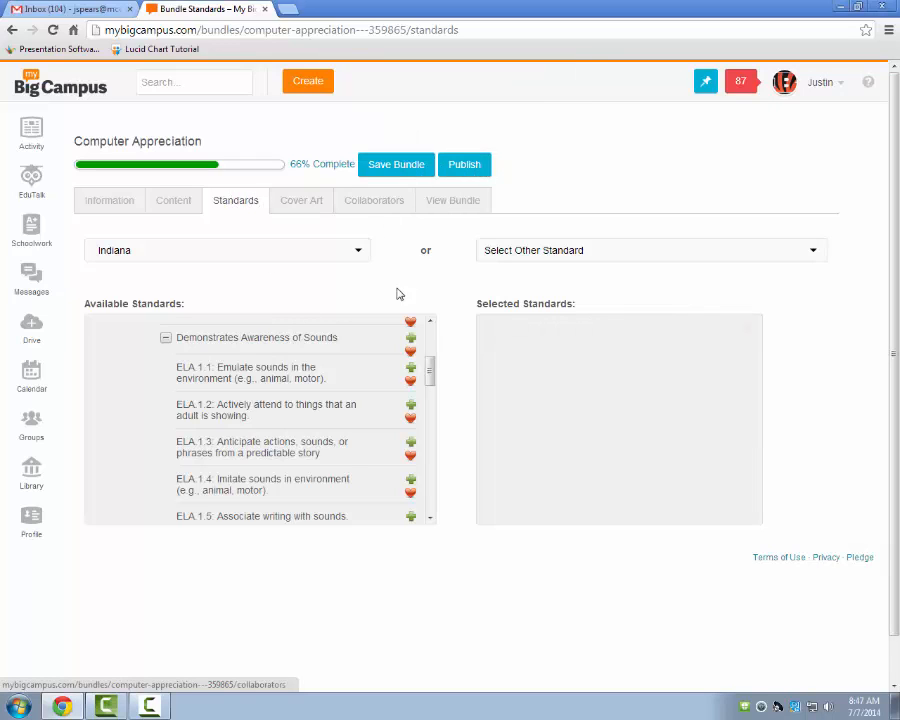
Step: Choose 20090126-circuitcityhhgregg.jpg from the Pictures library as the bundle's cover art and save the bundle
click(288, 206)
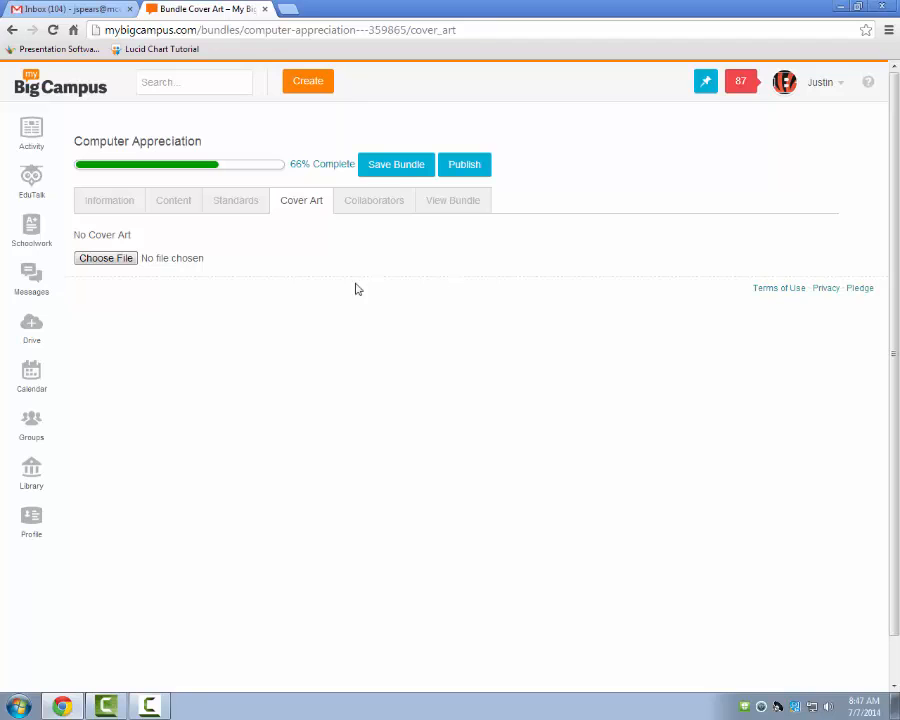
click(116, 258)
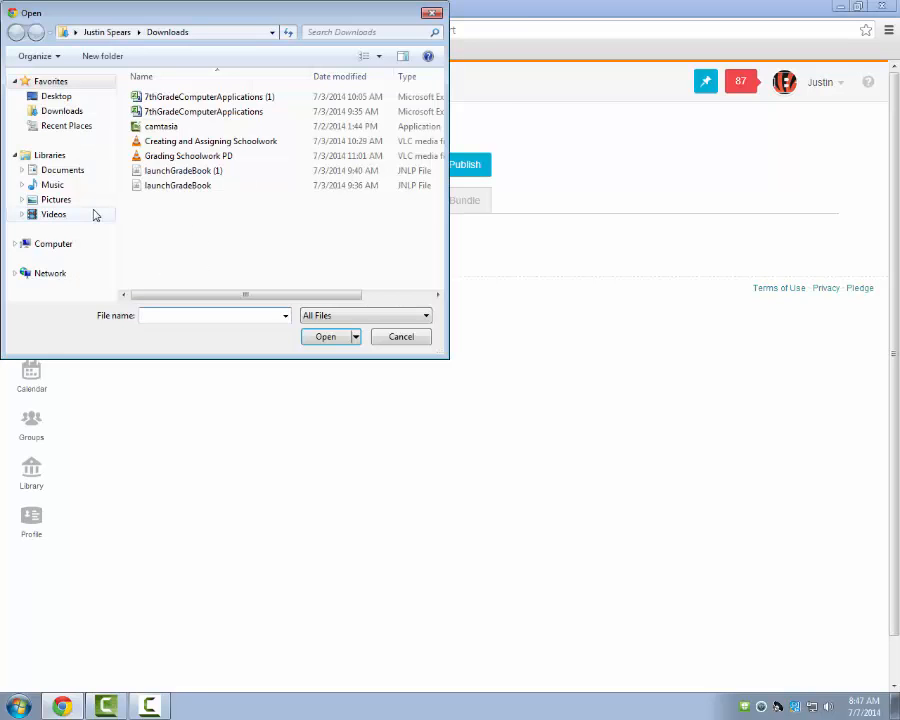
click(62, 200)
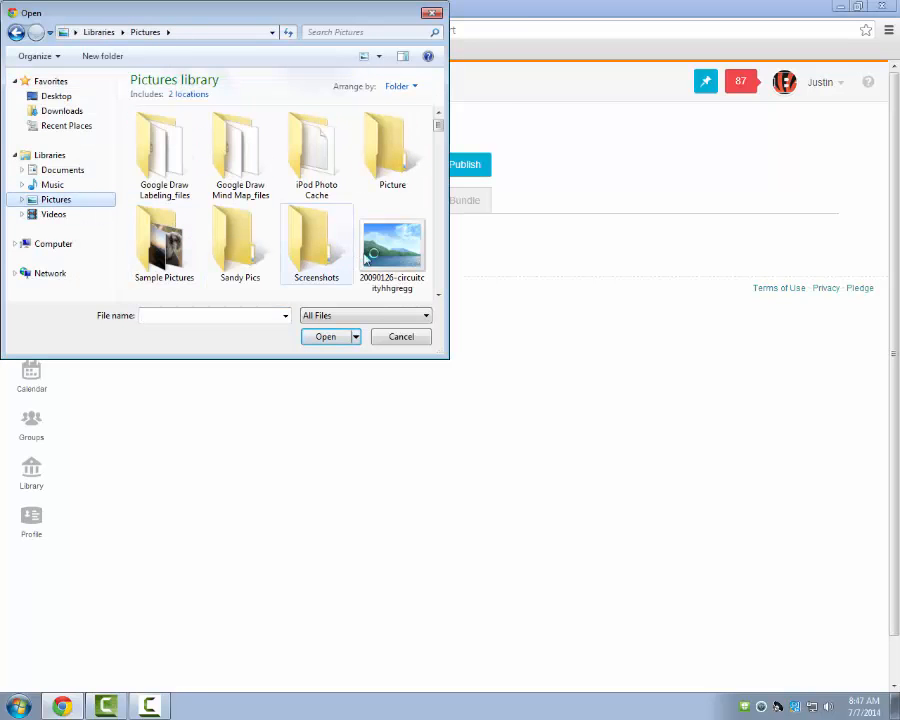
double_click(395, 263)
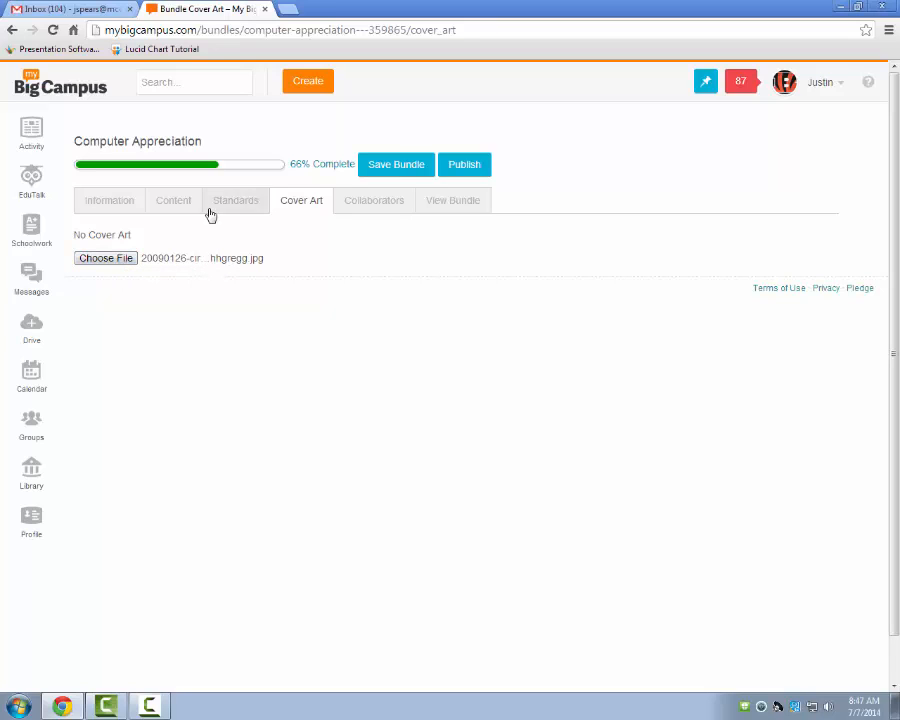
click(397, 168)
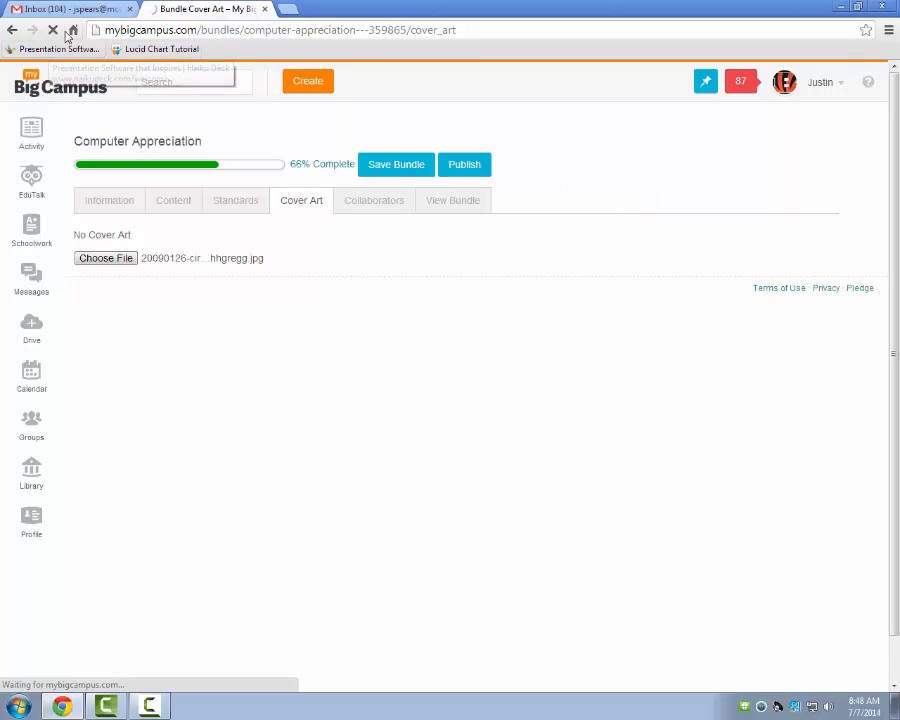
click(52, 29)
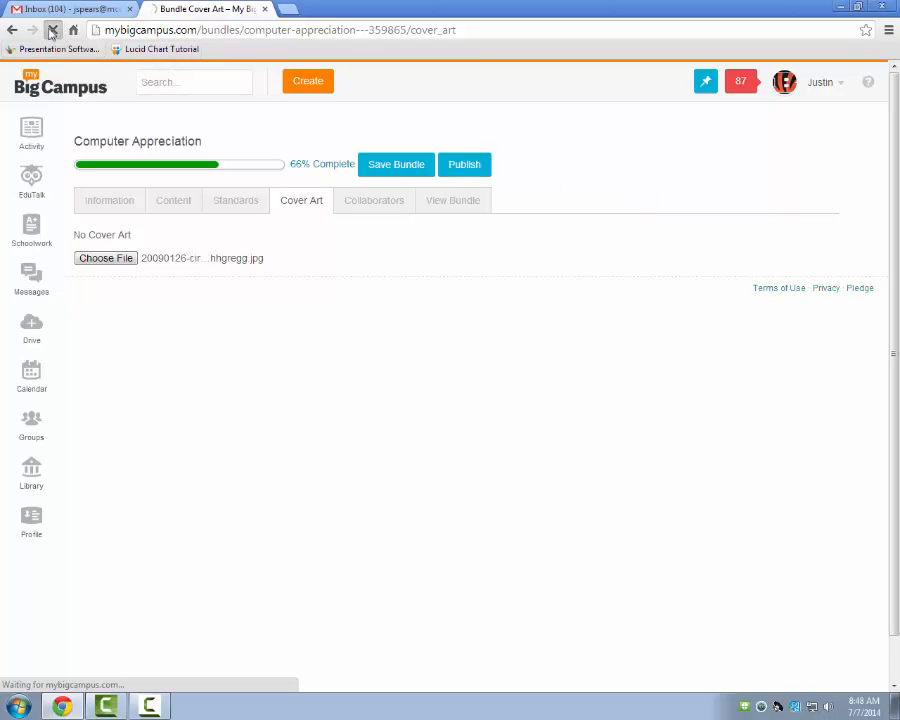
click(396, 166)
click(54, 31)
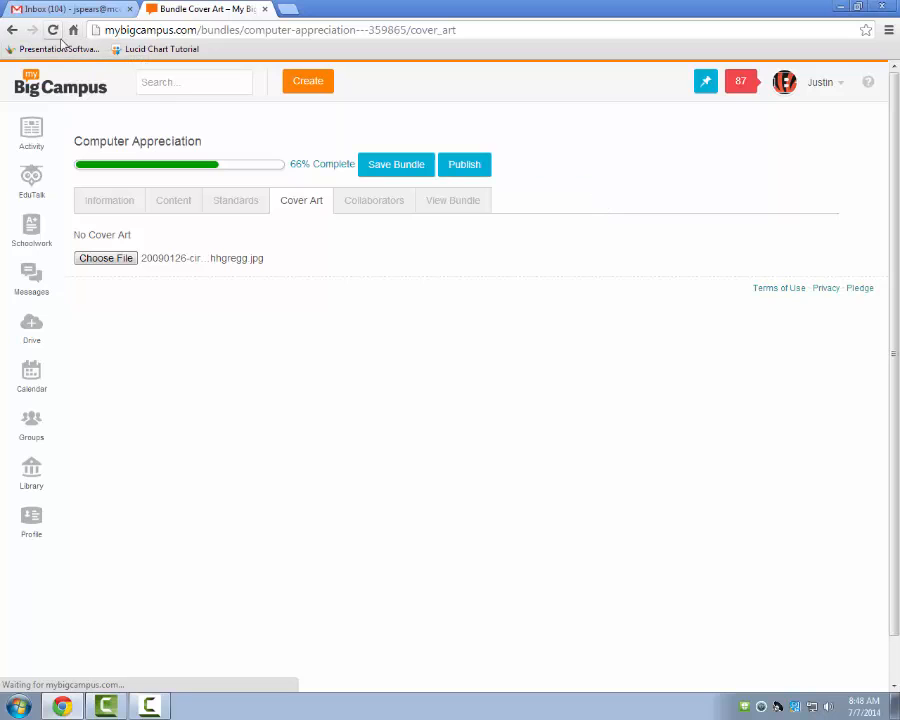
Step: Open the bundle's collaborator settings without adding anyone, and view the Computer Appreciation bundle's page
click(374, 207)
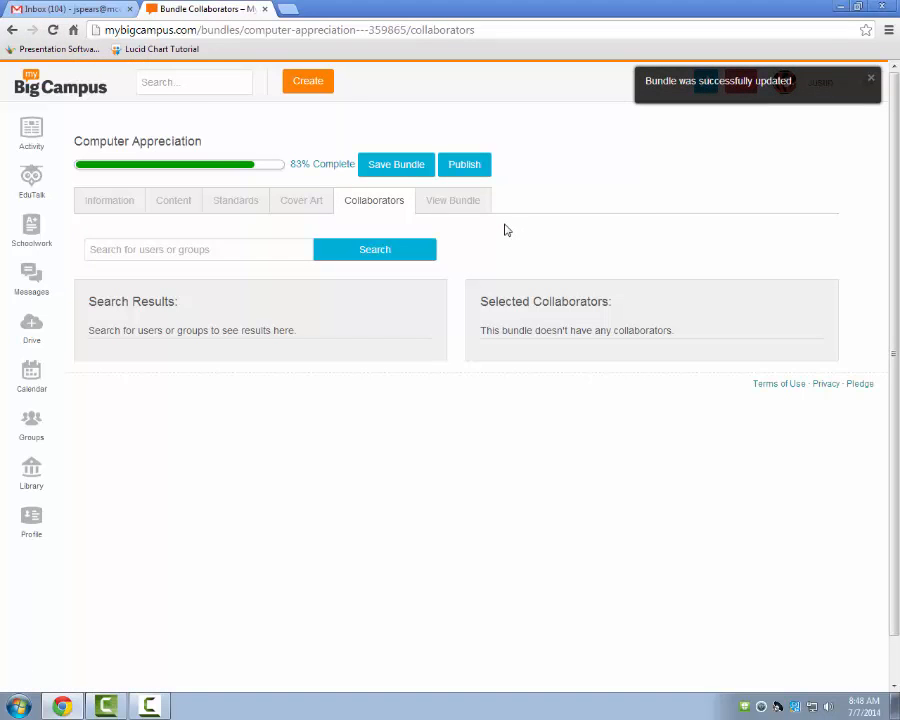
click(870, 79)
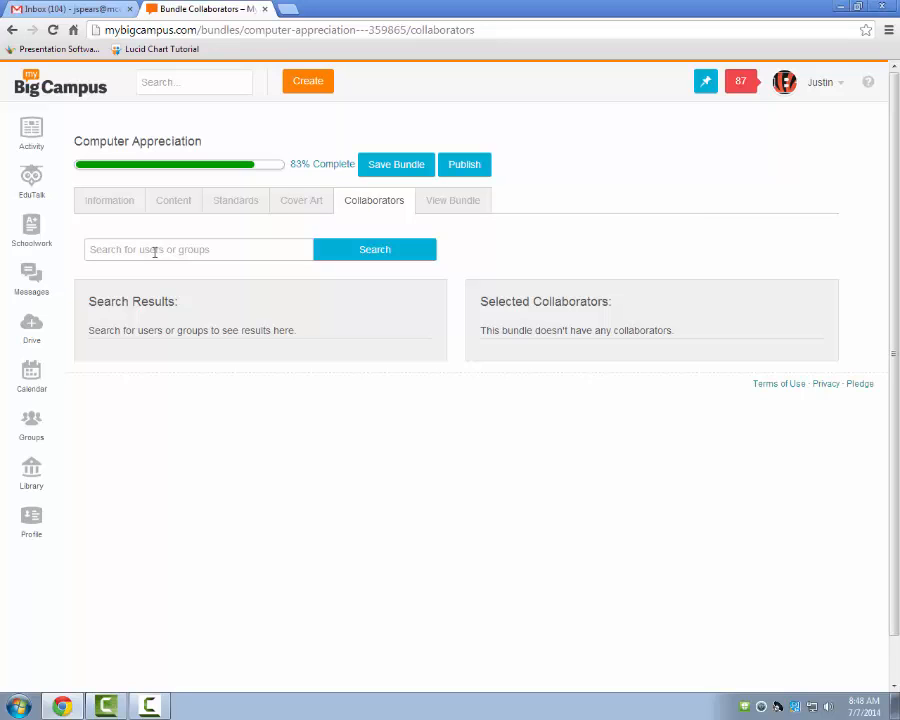
click(454, 206)
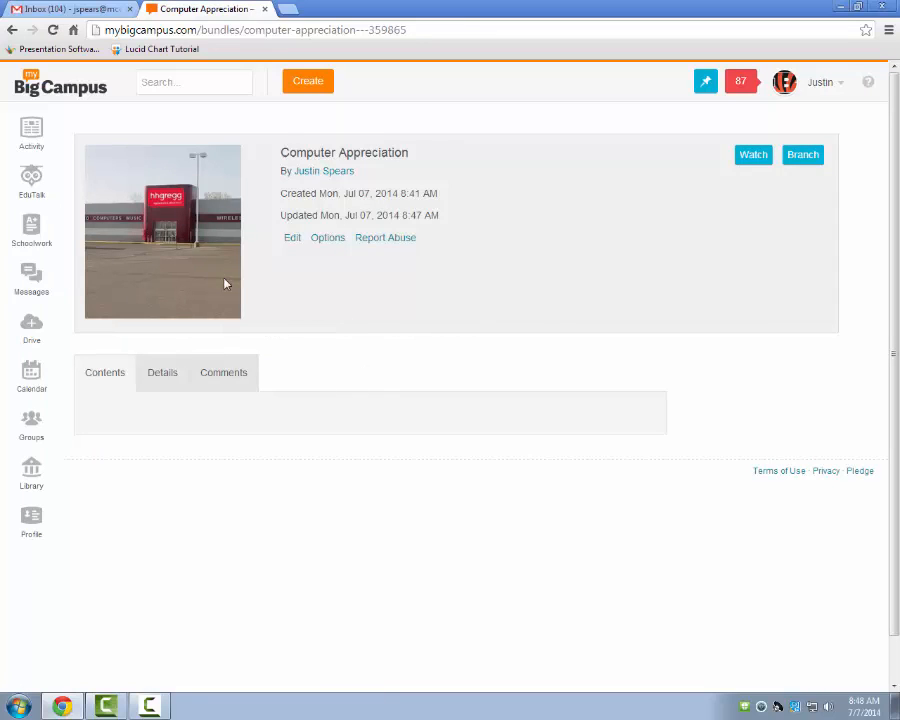
scroll(278, 410, down, 1)
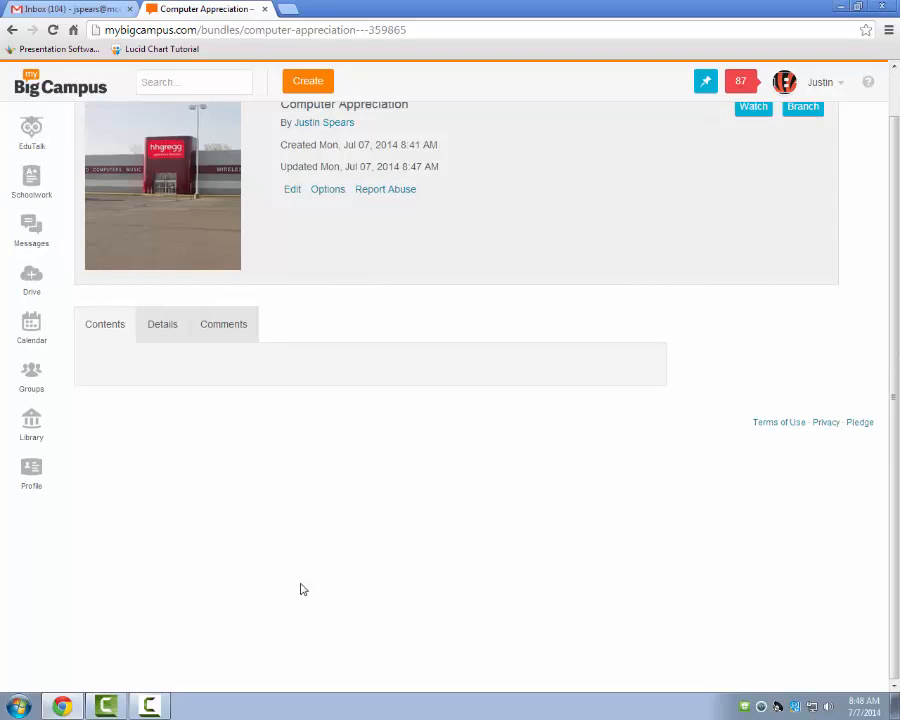
scroll(71, 243, up, 1)
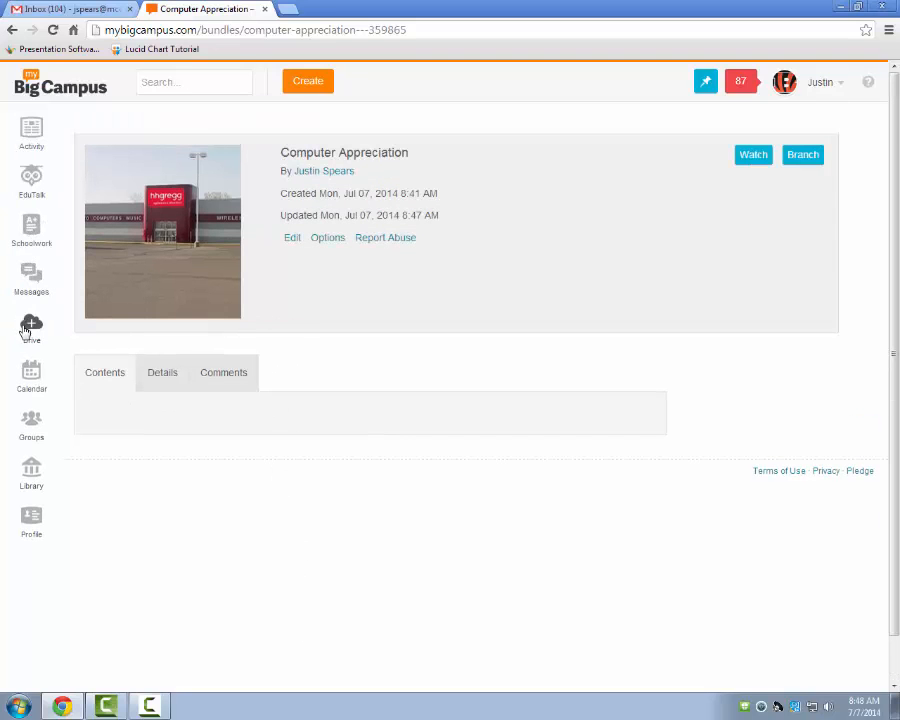
Step: Open the Introduction to Computer Technology bundle modified Nov 12, 2013 from the Drive's Bundles folder
click(30, 326)
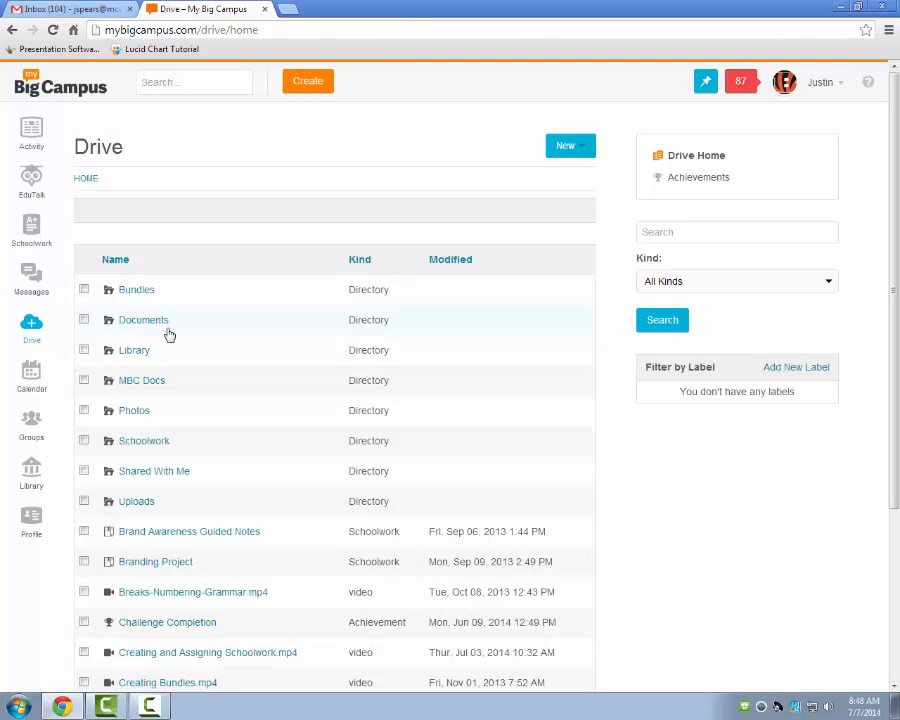
click(137, 289)
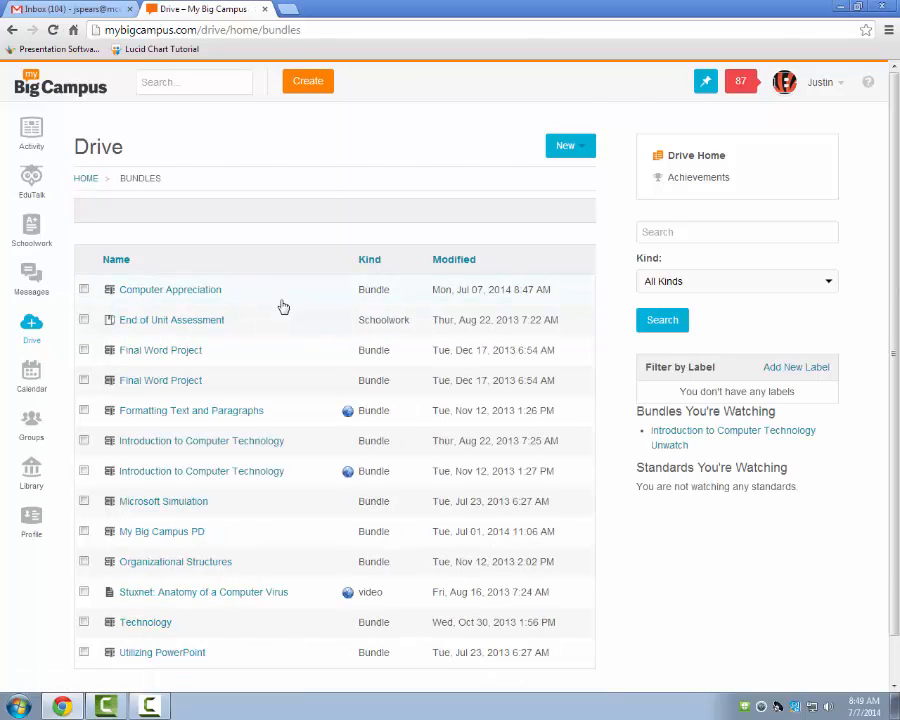
scroll(281, 306, down, 1)
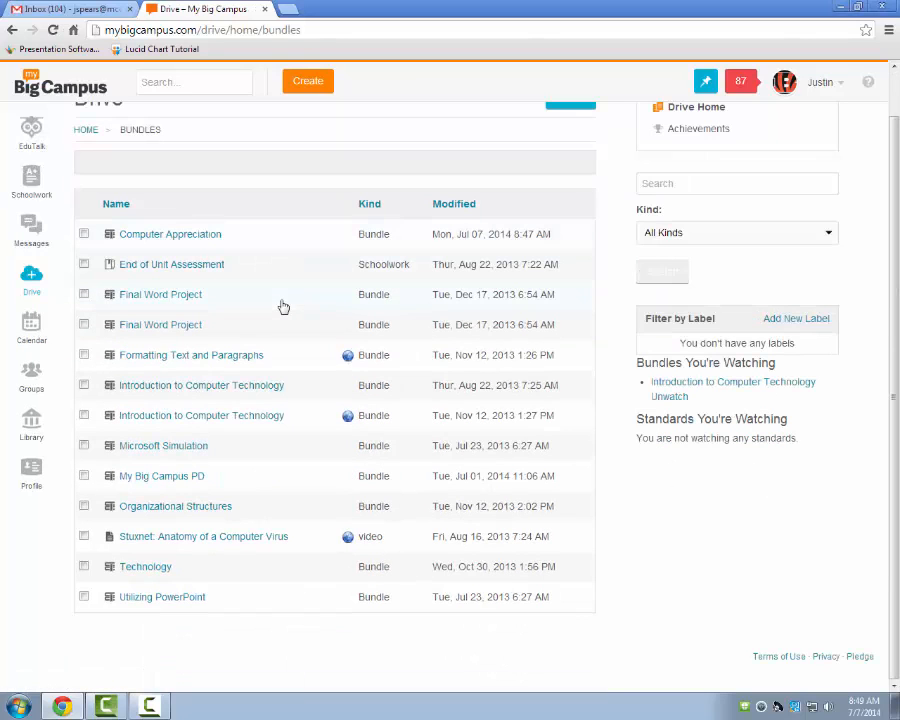
click(175, 418)
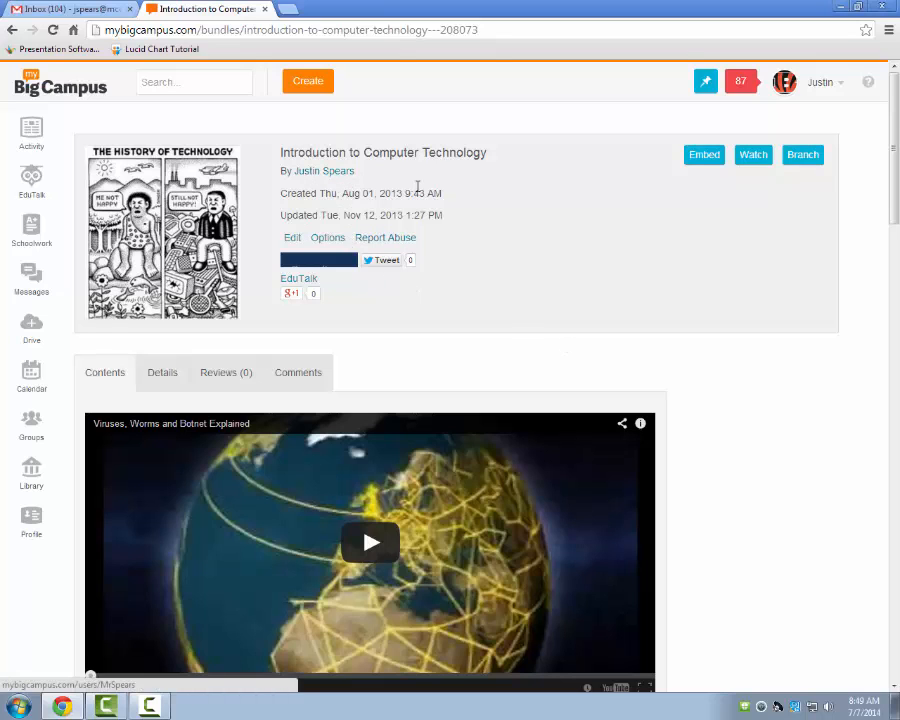
Step: Look through the Introduction to Computer Technology bundle's contents, from the Viruses, Worms and Botnet Explained video down to End of Unit Summary.docx
scroll(718, 291, down, 1)
scroll(718, 291, down, 2)
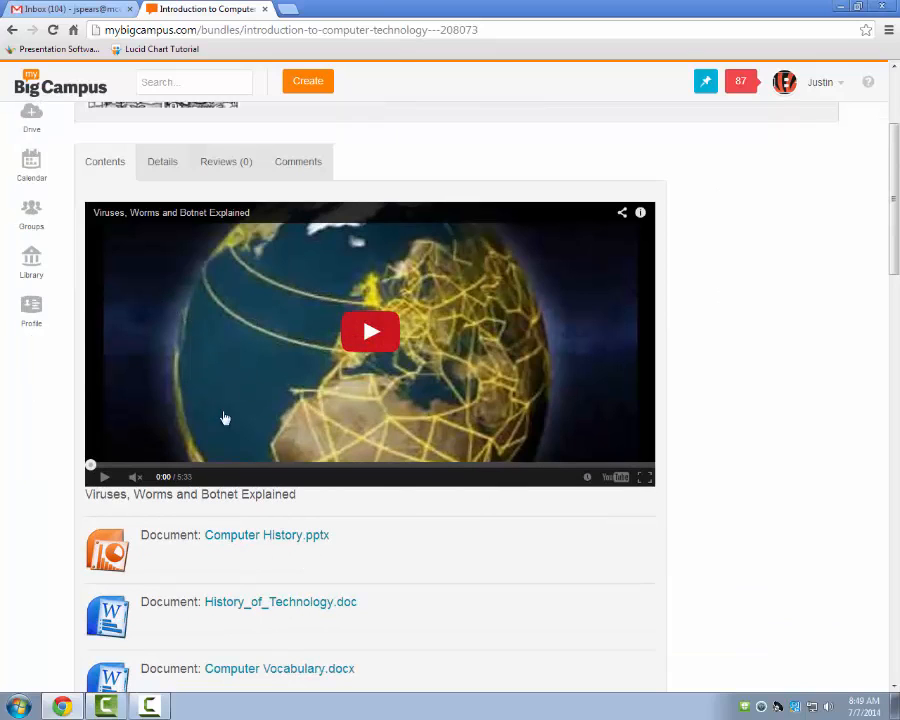
scroll(277, 500, down, 1)
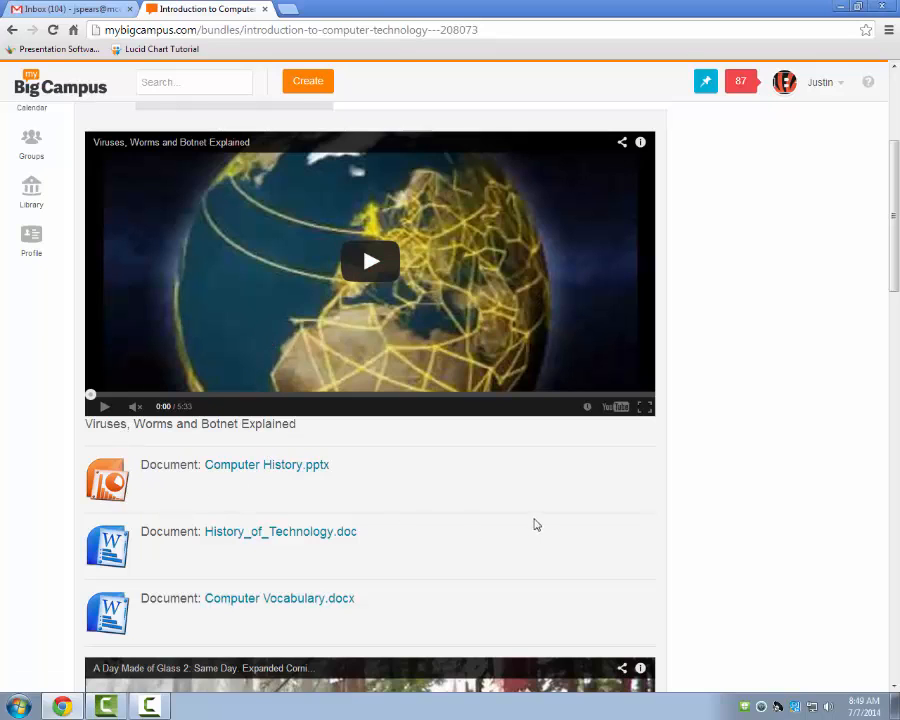
scroll(305, 486, down, 1)
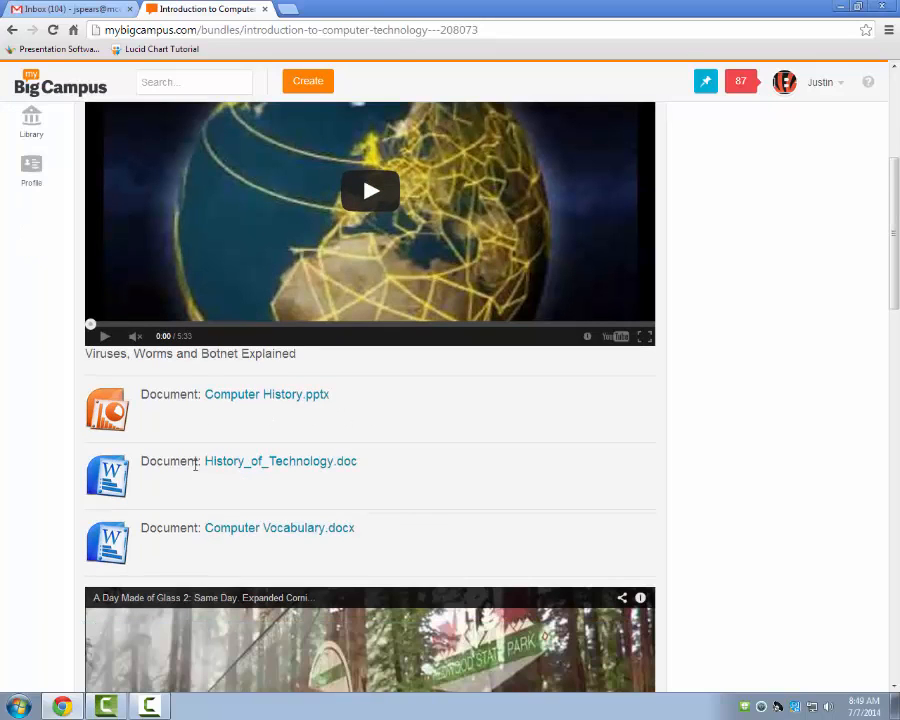
scroll(357, 514, down, 3)
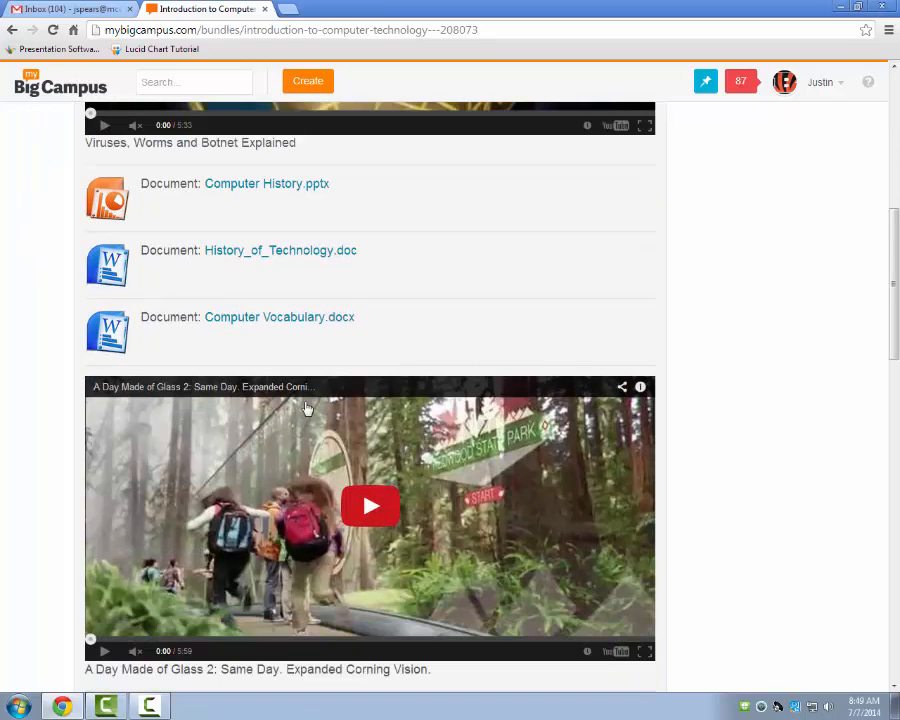
scroll(257, 417, down, 2)
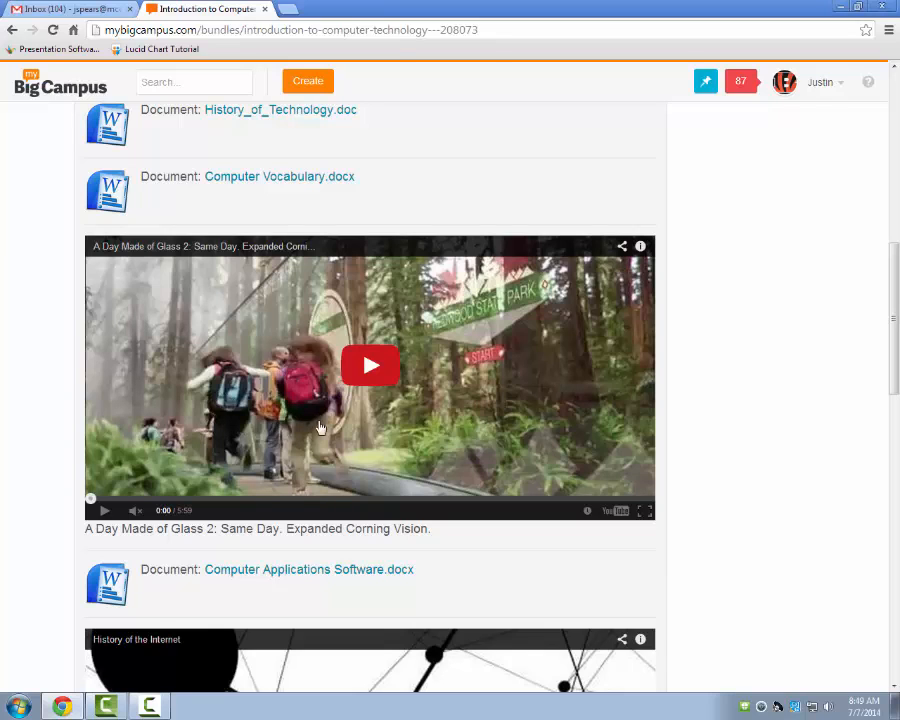
scroll(321, 421, down, 2)
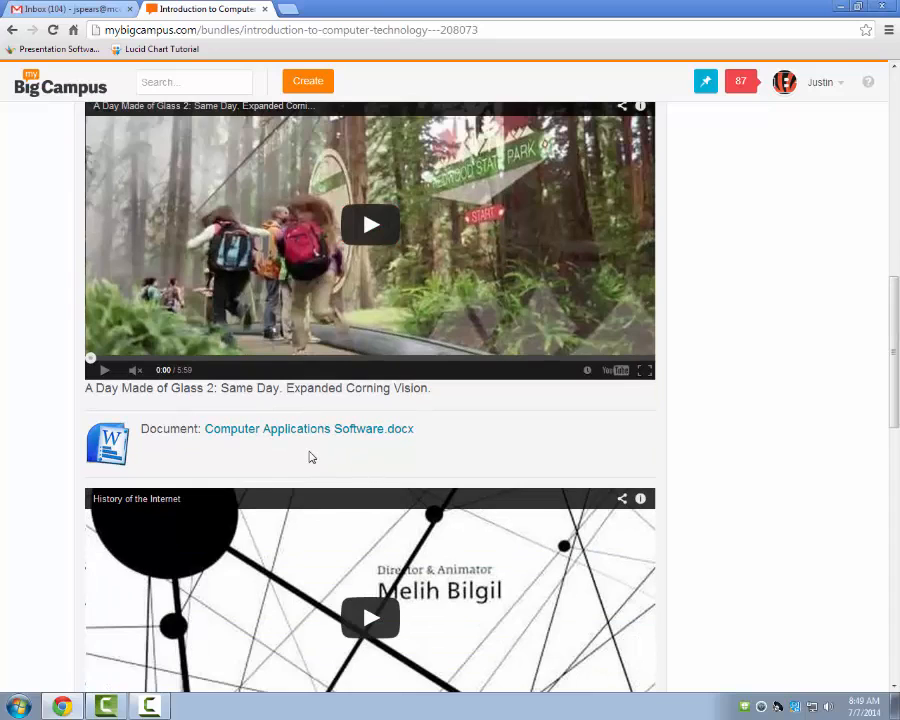
scroll(310, 456, down, 2)
scroll(308, 457, down, 1)
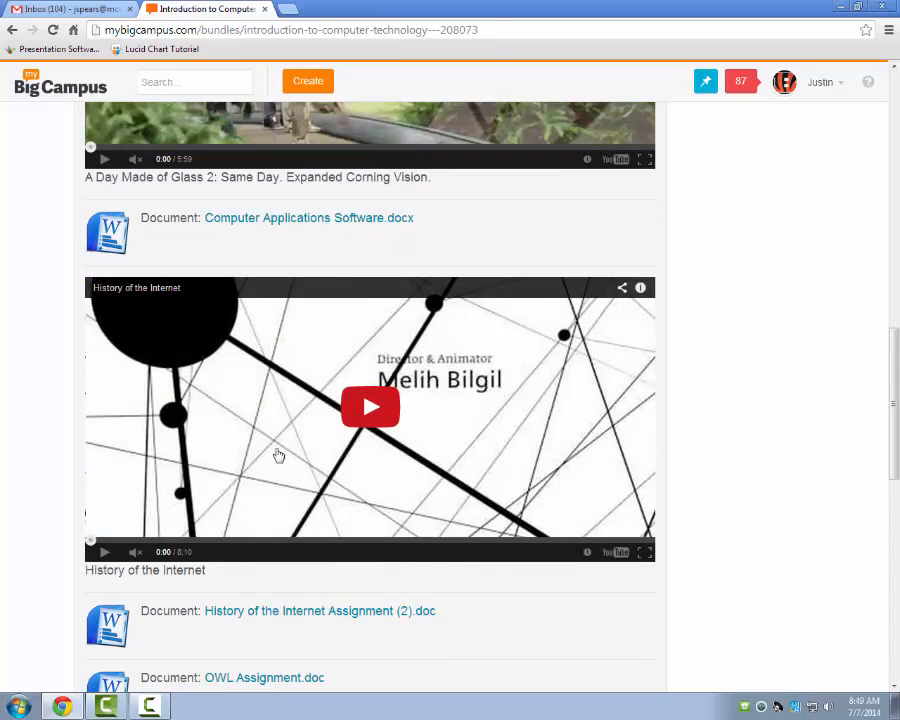
scroll(285, 455, down, 1)
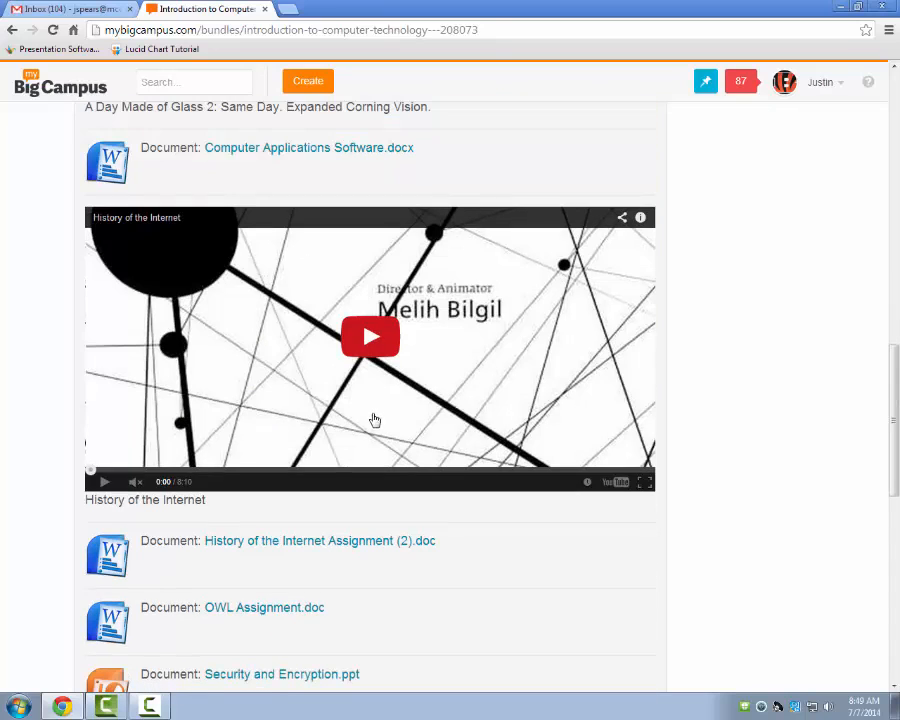
scroll(278, 530, down, 1)
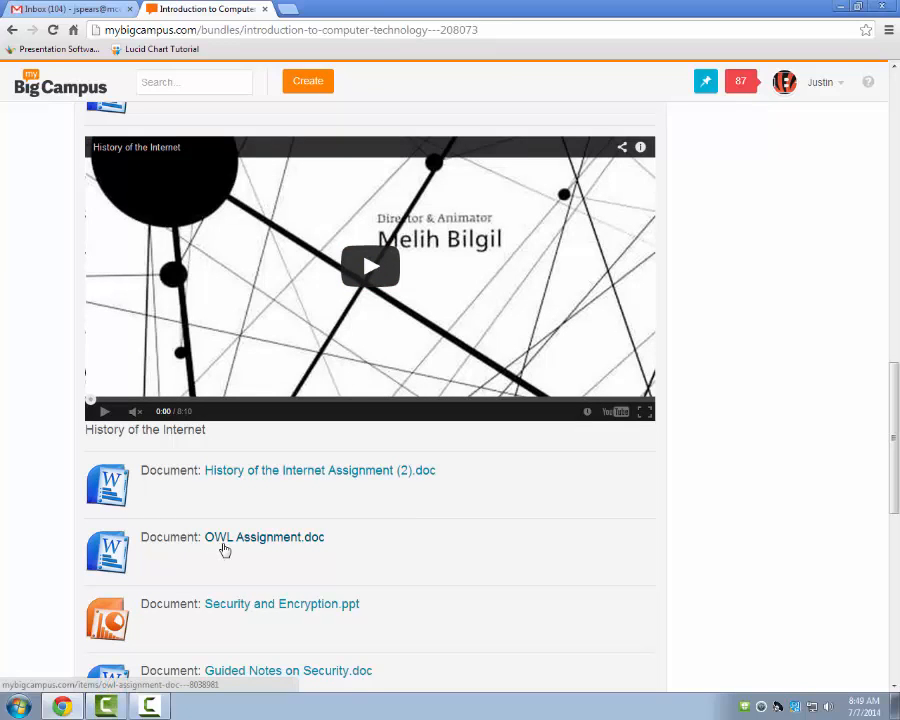
scroll(300, 546, down, 3)
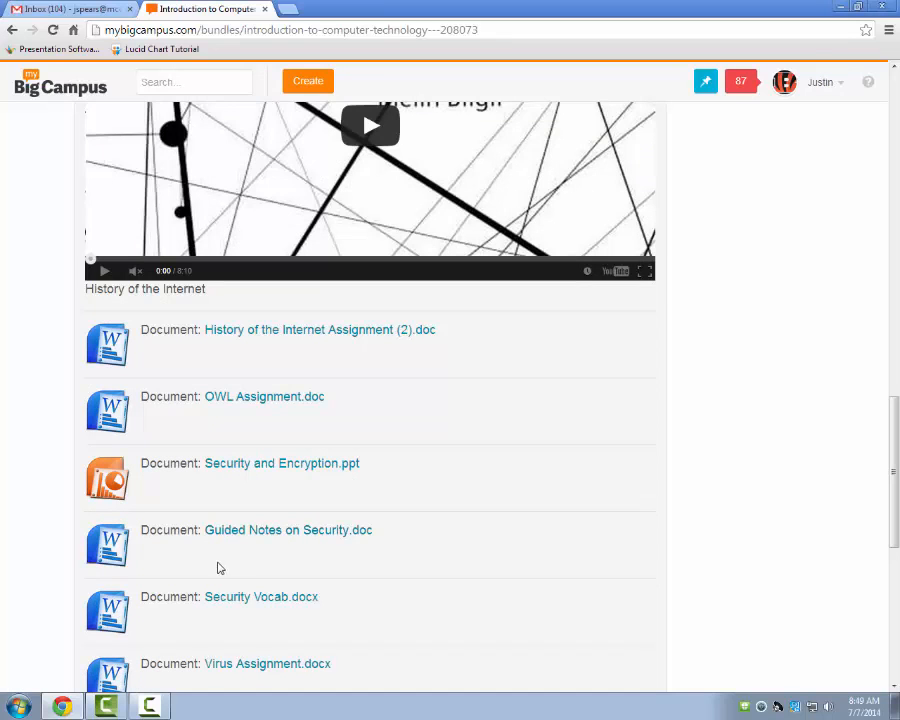
scroll(293, 568, down, 3)
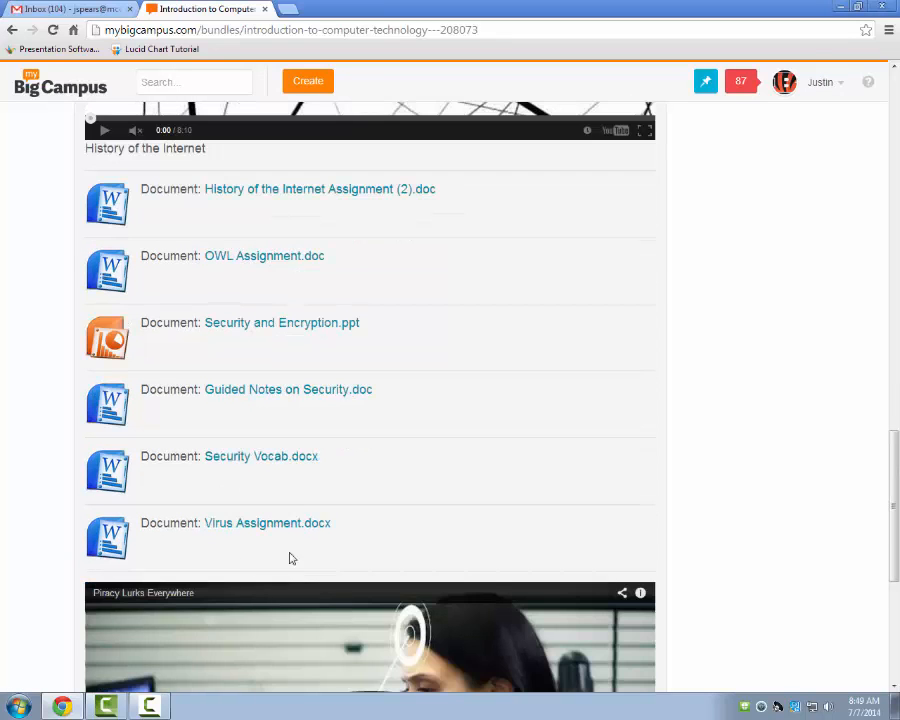
scroll(293, 566, down, 3)
scroll(224, 520, down, 2)
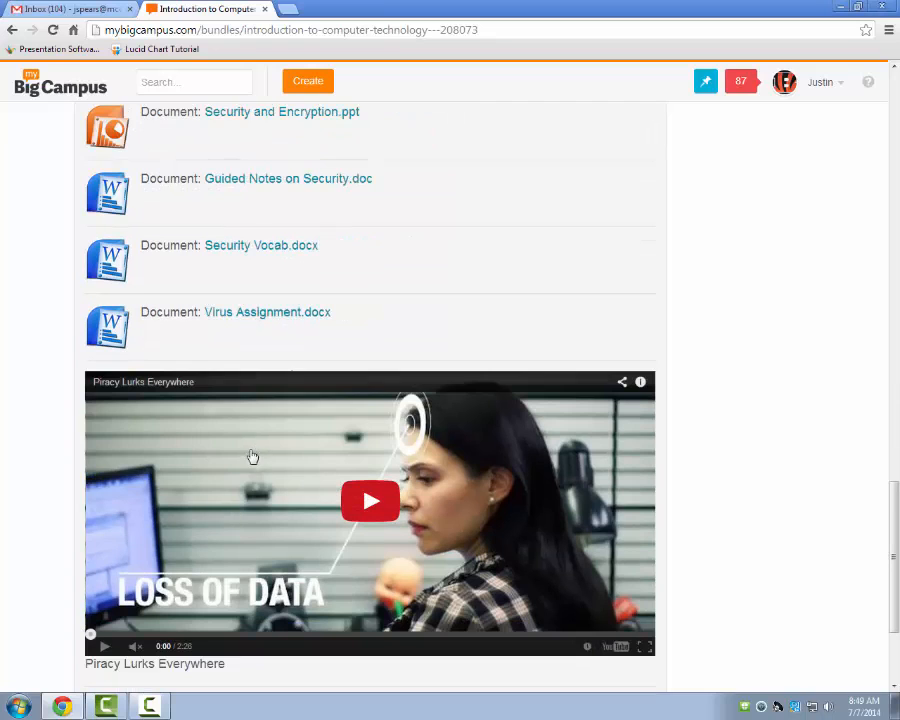
scroll(252, 457, down, 2)
scroll(252, 457, down, 2)
scroll(416, 482, down, 2)
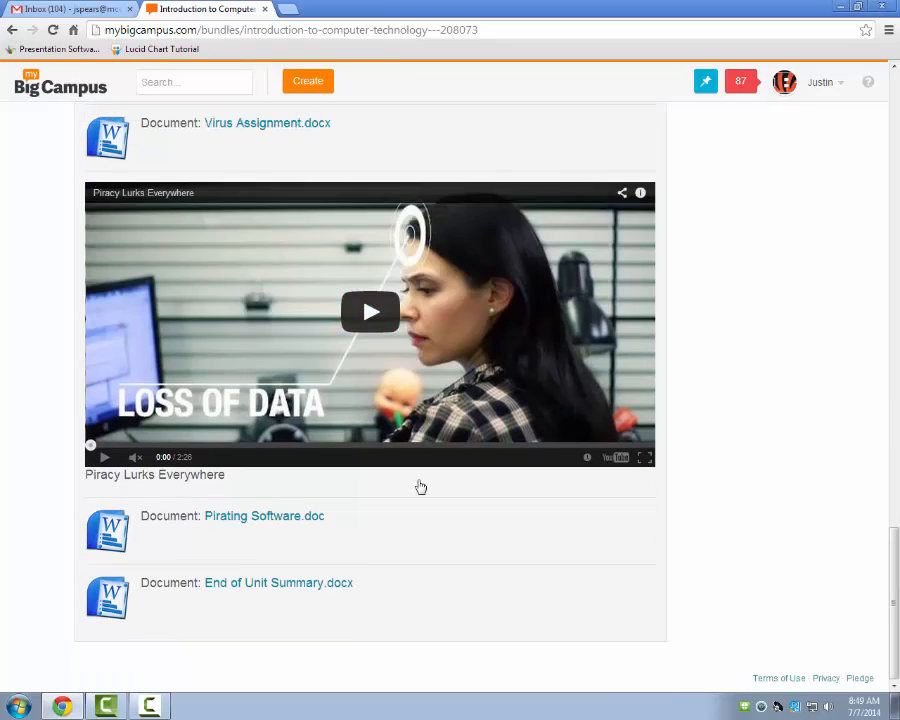
scroll(340, 356, up, 6)
scroll(330, 340, up, 3)
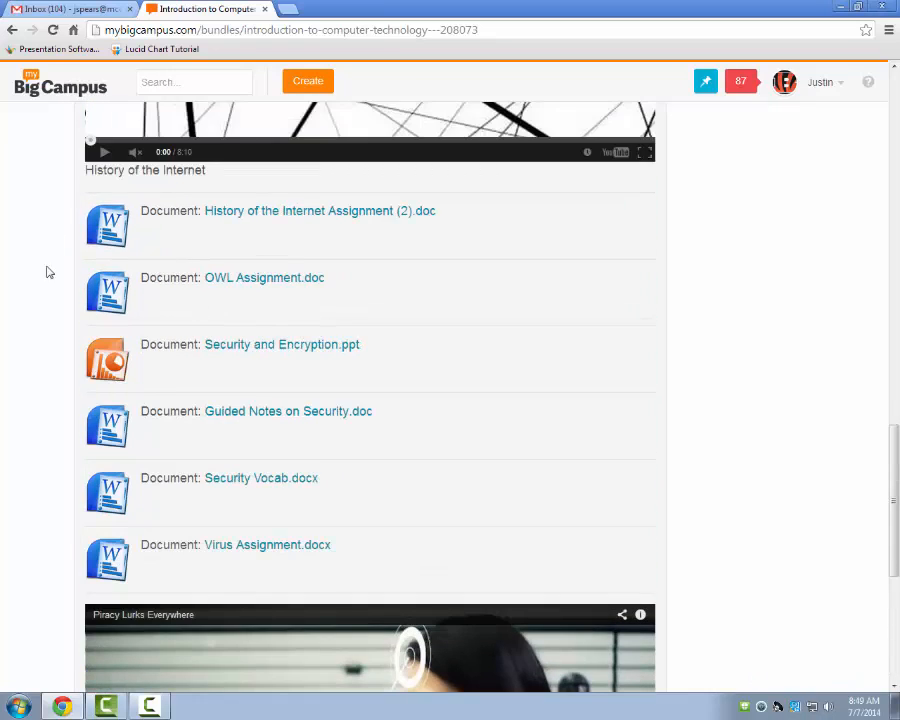
scroll(217, 417, down, 2)
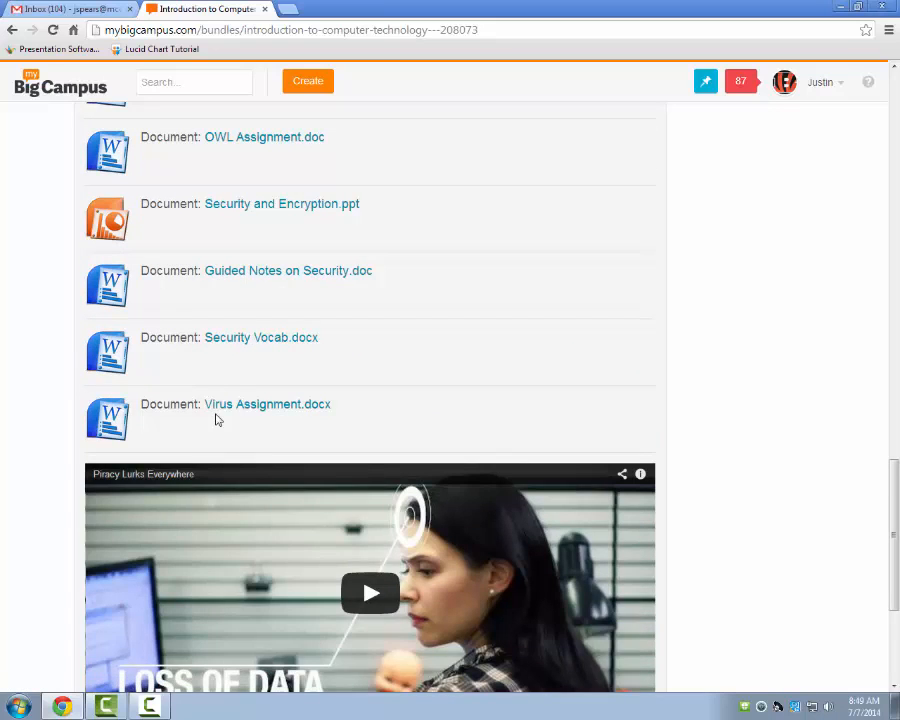
scroll(213, 504, down, 1)
scroll(212, 504, down, 3)
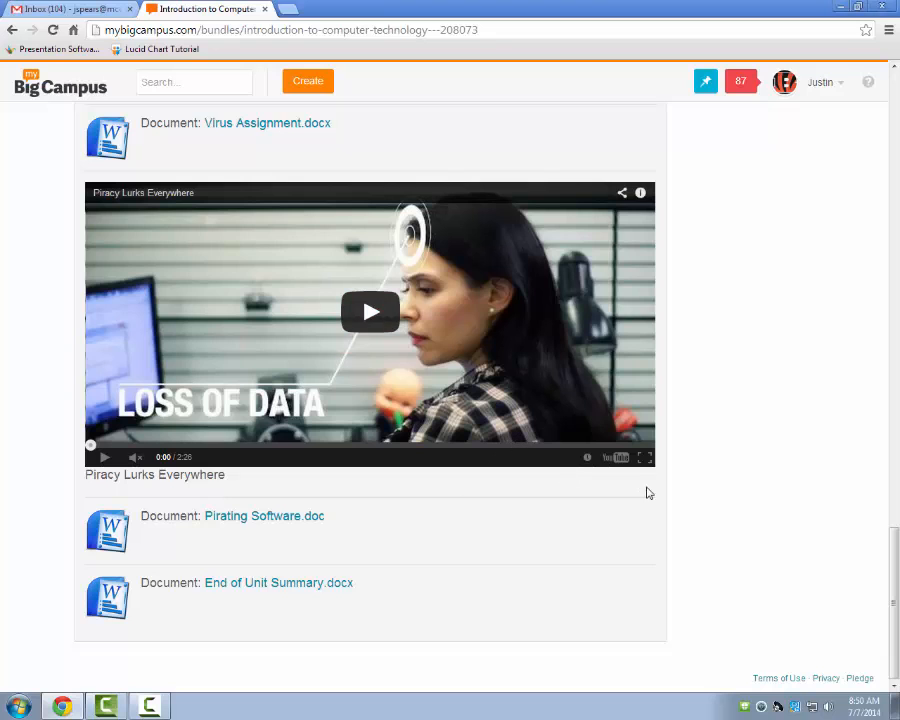
scroll(707, 487, up, 20)
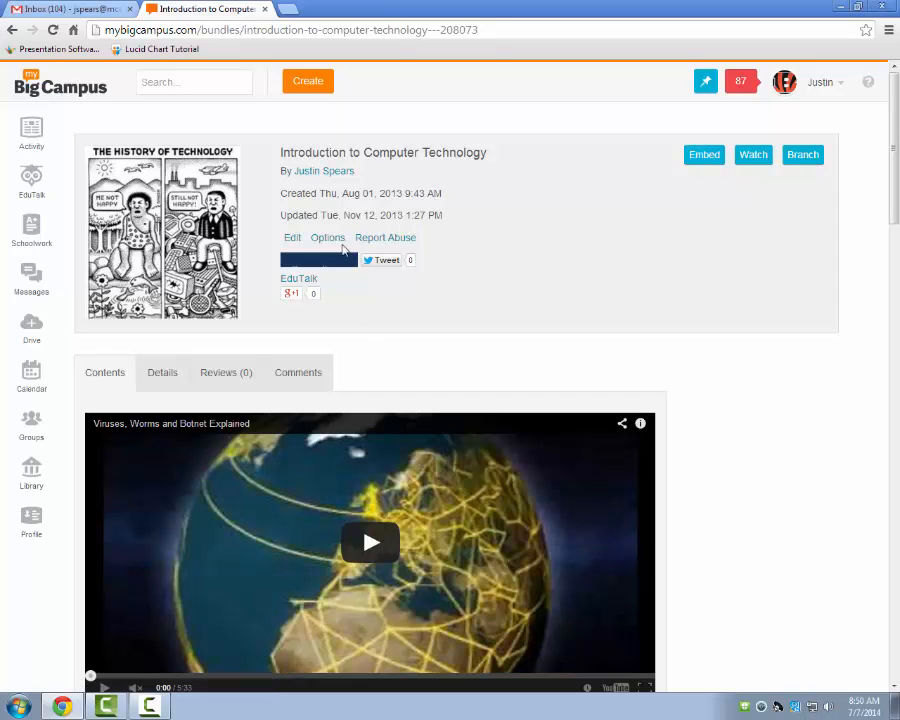
Step: Open the bundle's content for editing and hide the Viruses, Worms and Botnet Explained video and Computer History.pptx from student view
click(292, 237)
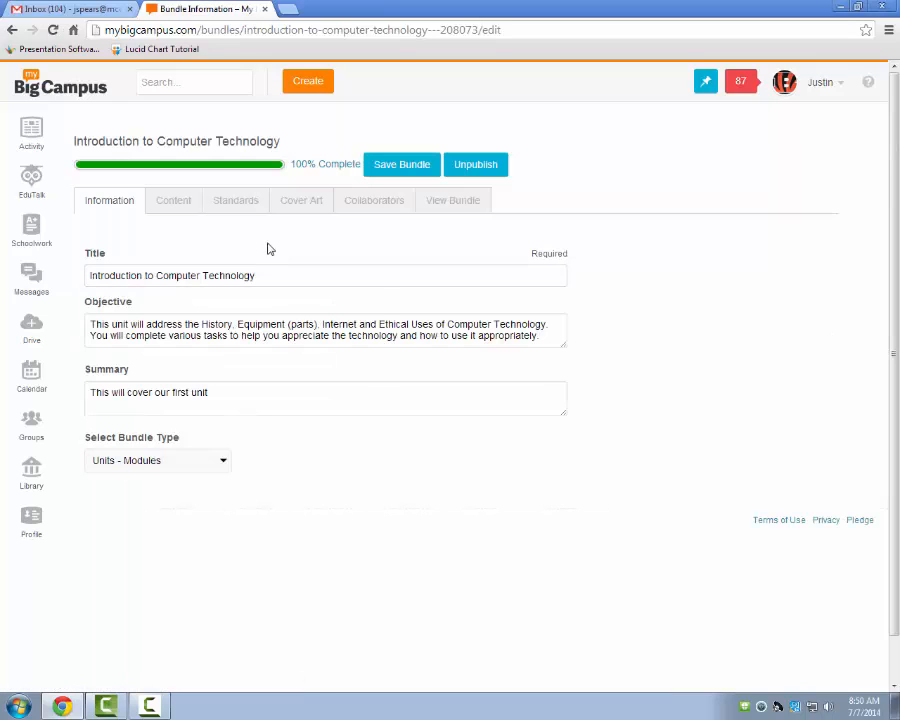
click(176, 206)
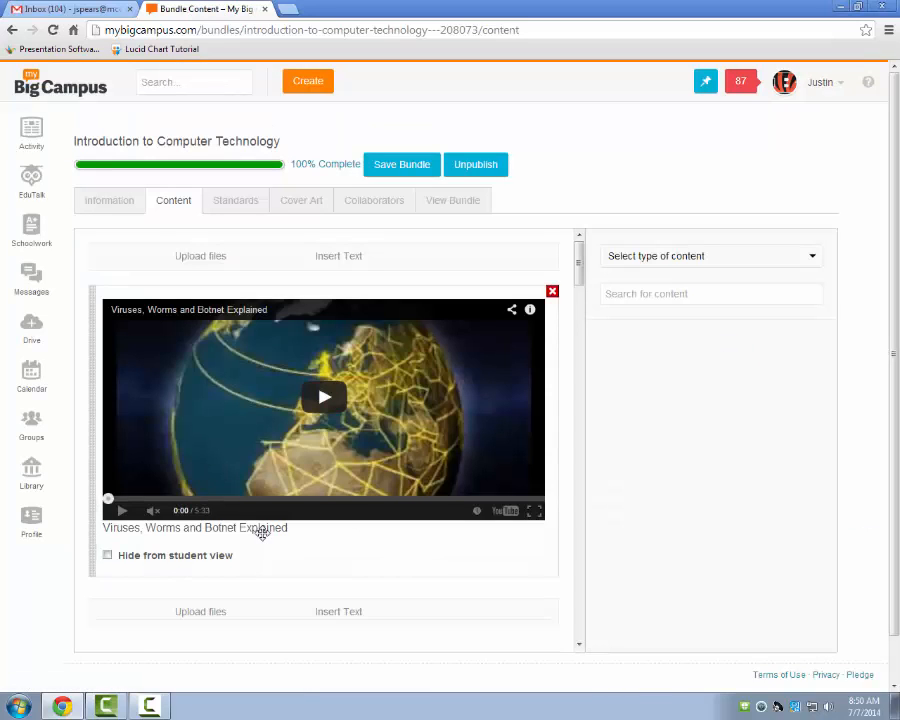
scroll(259, 529, down, 2)
click(107, 415)
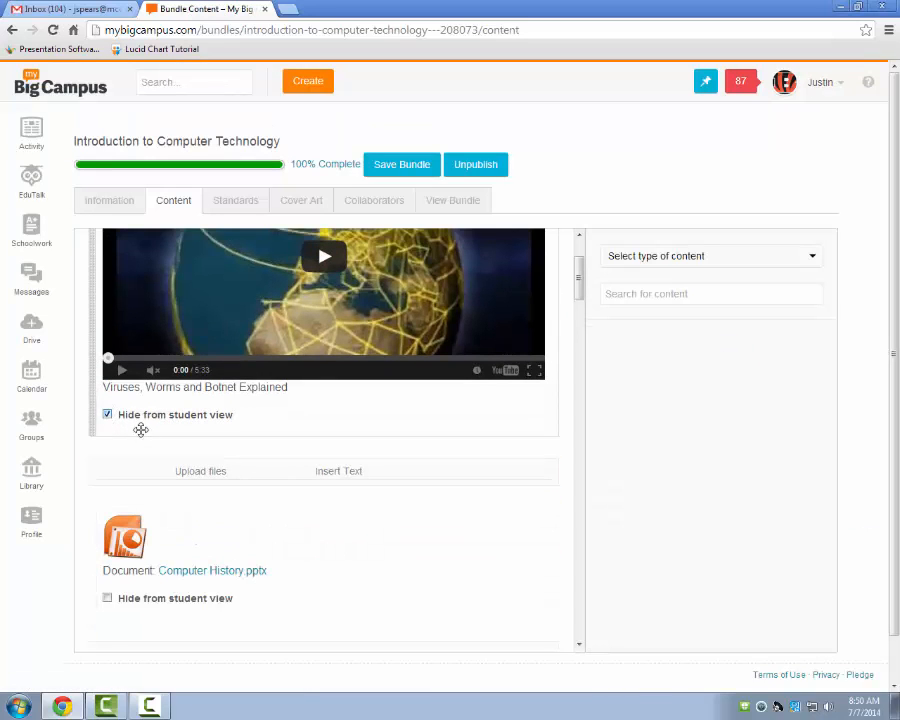
scroll(142, 446, down, 3)
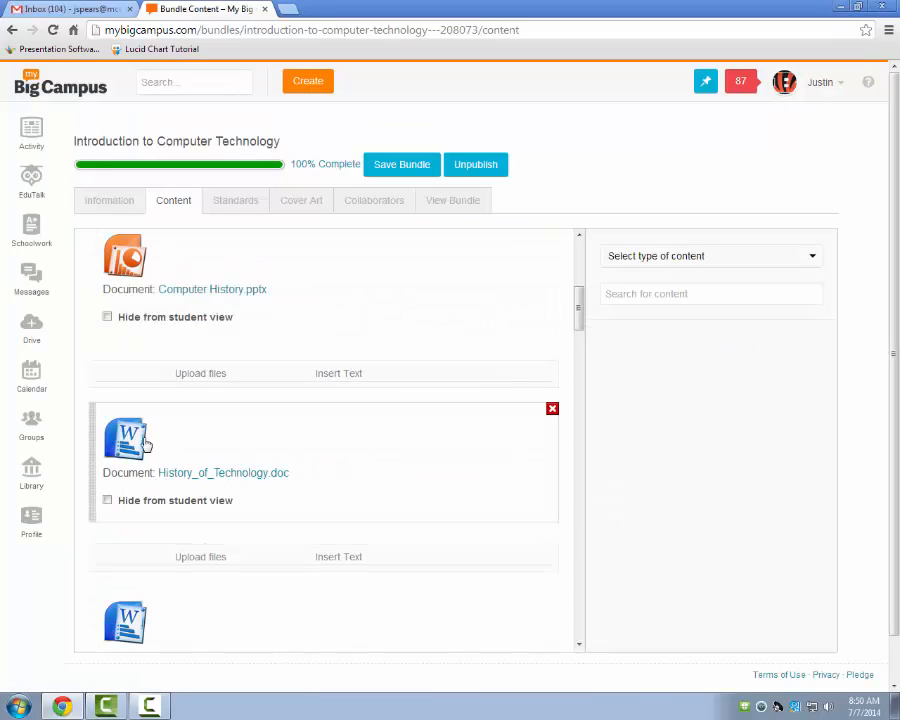
click(107, 317)
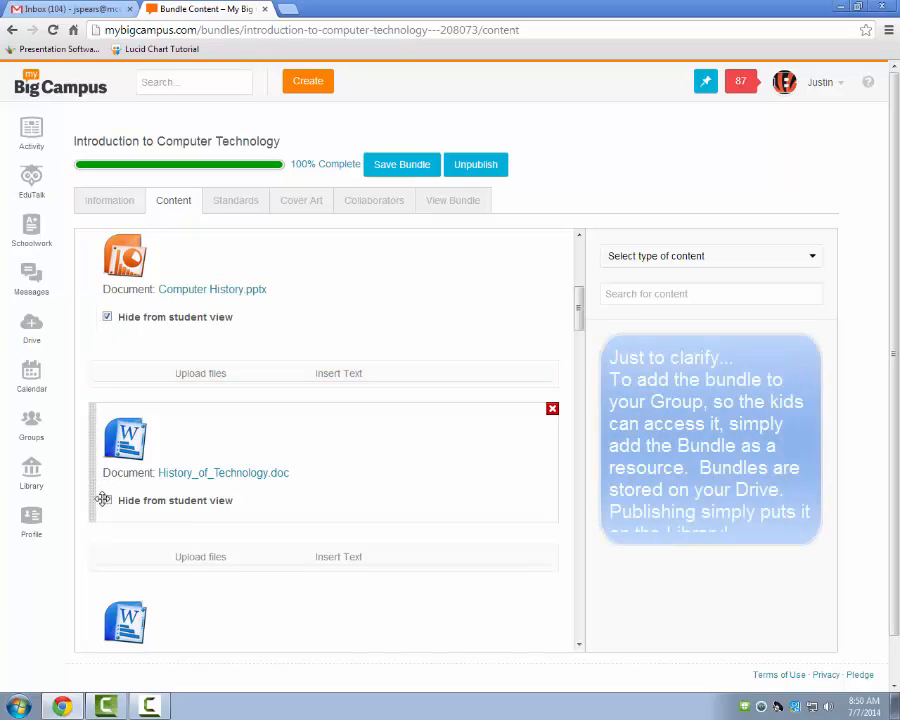
Step: Hide History_of_Technology.doc and Computer Vocabulary.docx from student view, and make both documents visible to students again
click(107, 500)
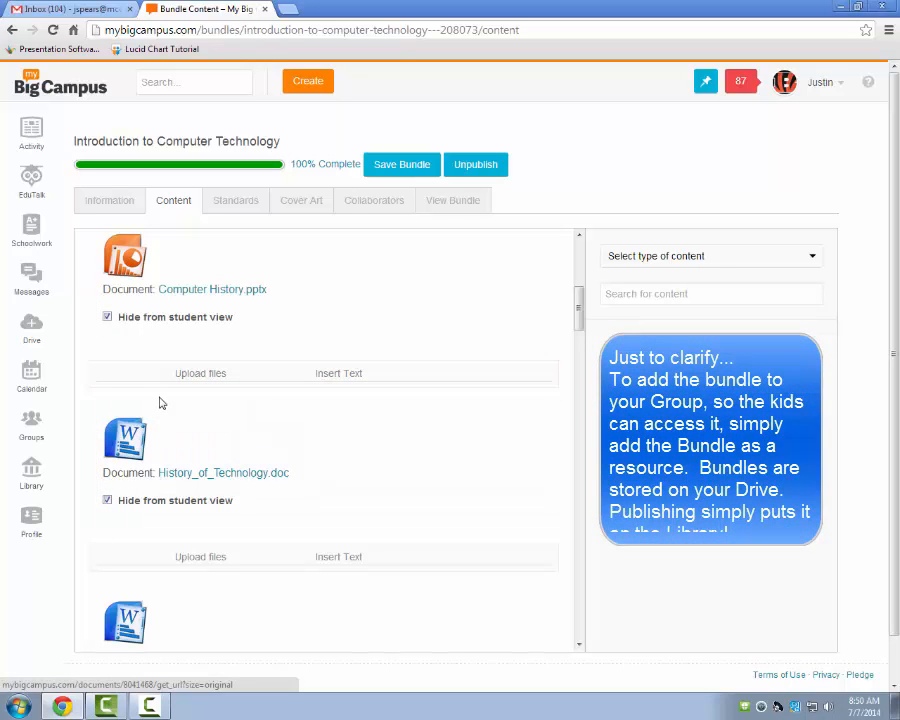
scroll(160, 400, down, 2)
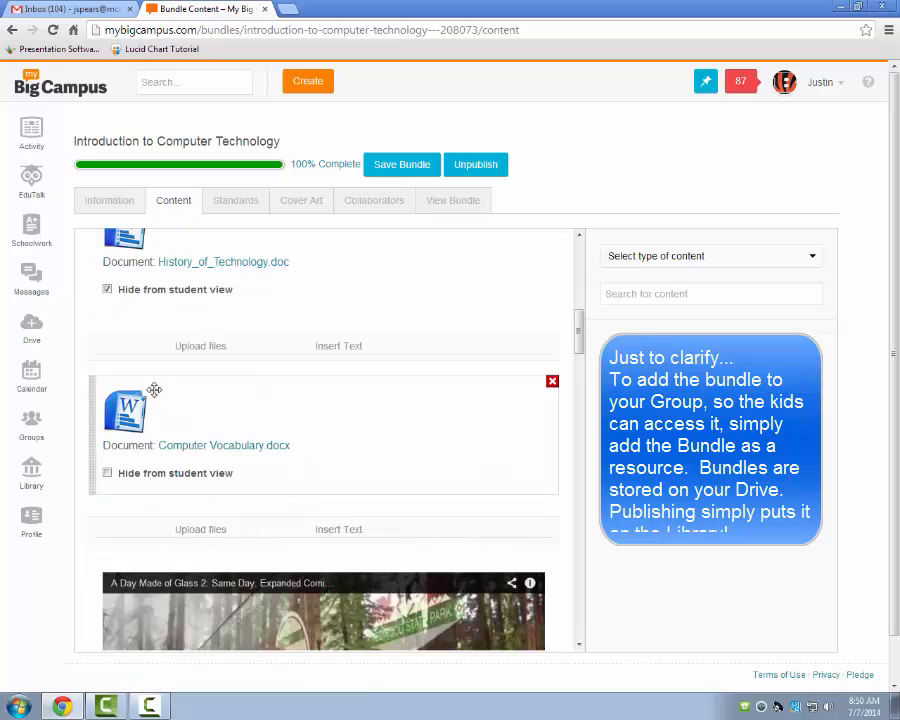
click(107, 474)
click(107, 474)
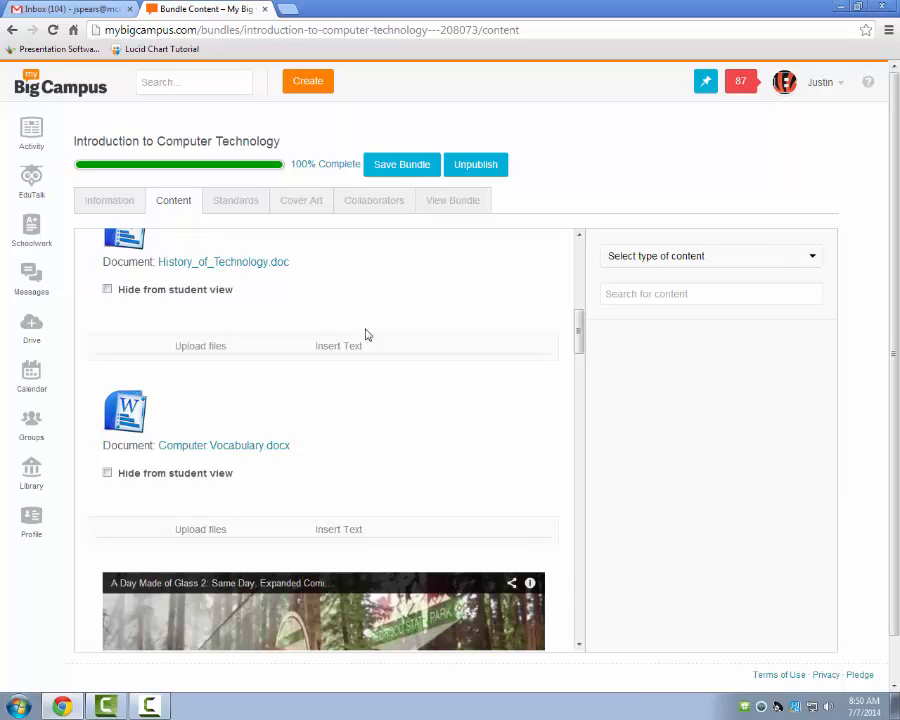
Step: Check the student-view settings of the bundle's first items and save the Introduction to Computer Technology bundle
scroll(288, 323, up, 1)
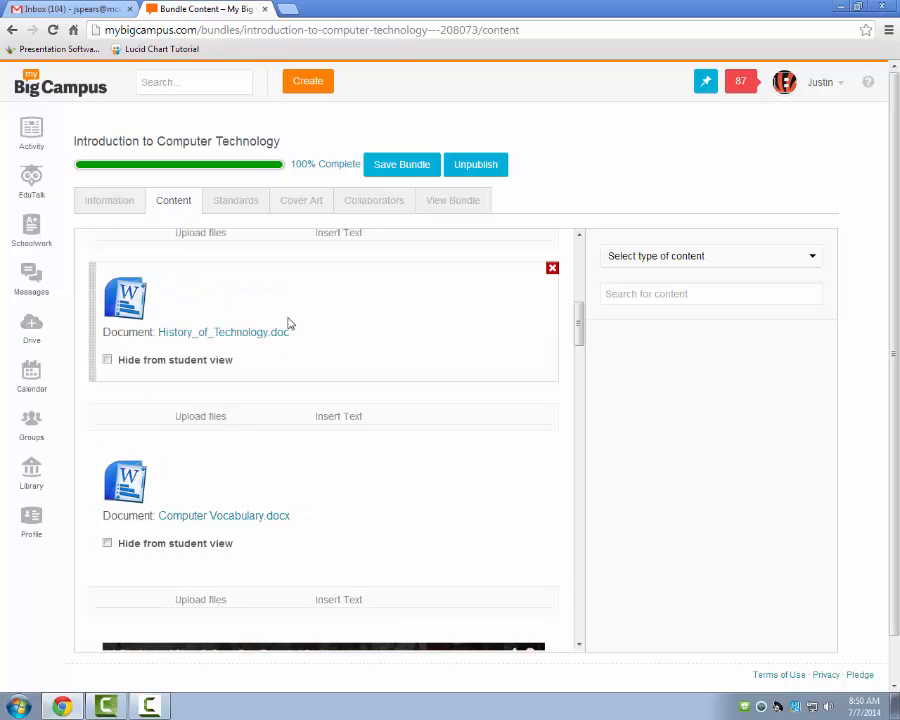
scroll(288, 323, up, 2)
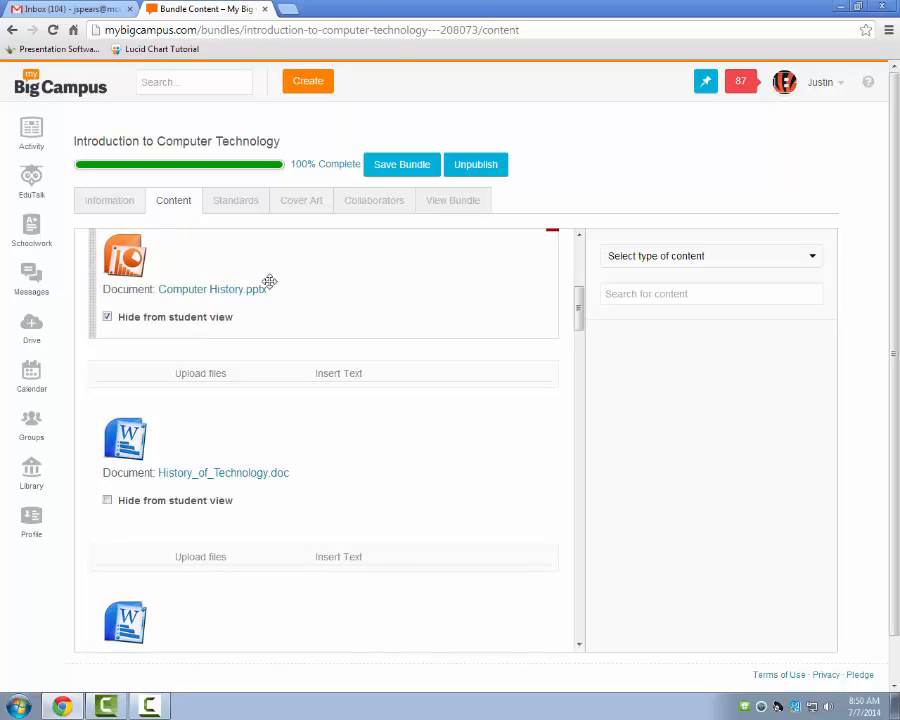
scroll(262, 282, up, 1)
scroll(285, 239, up, 5)
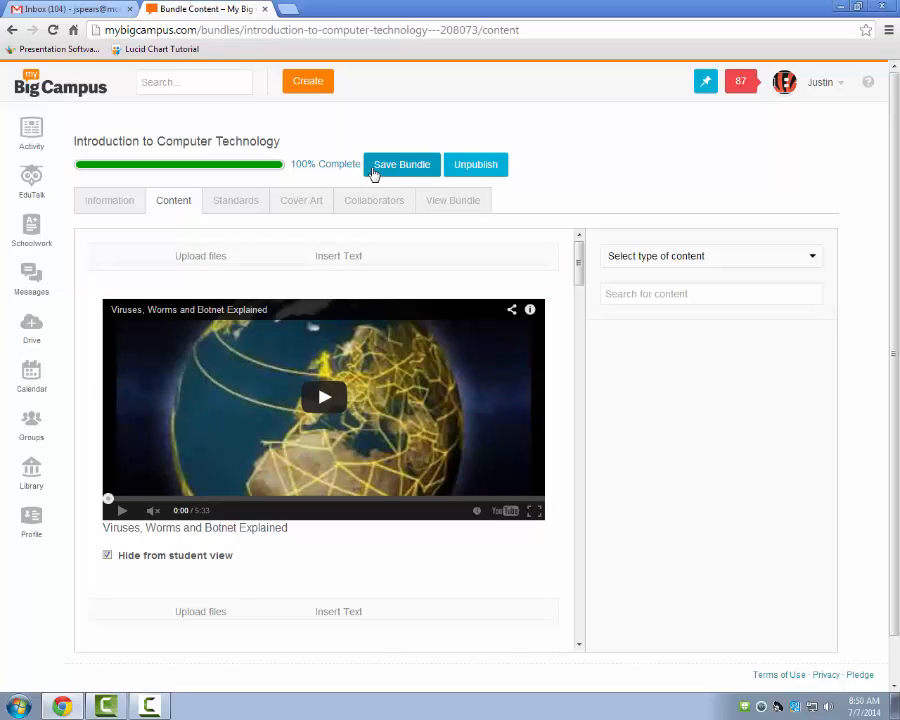
click(374, 170)
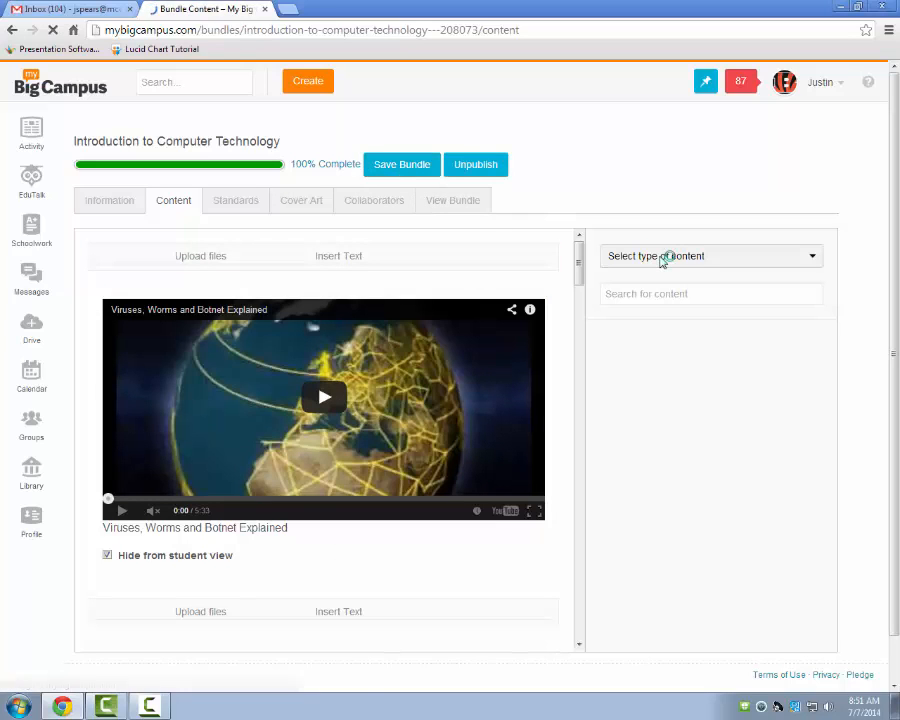